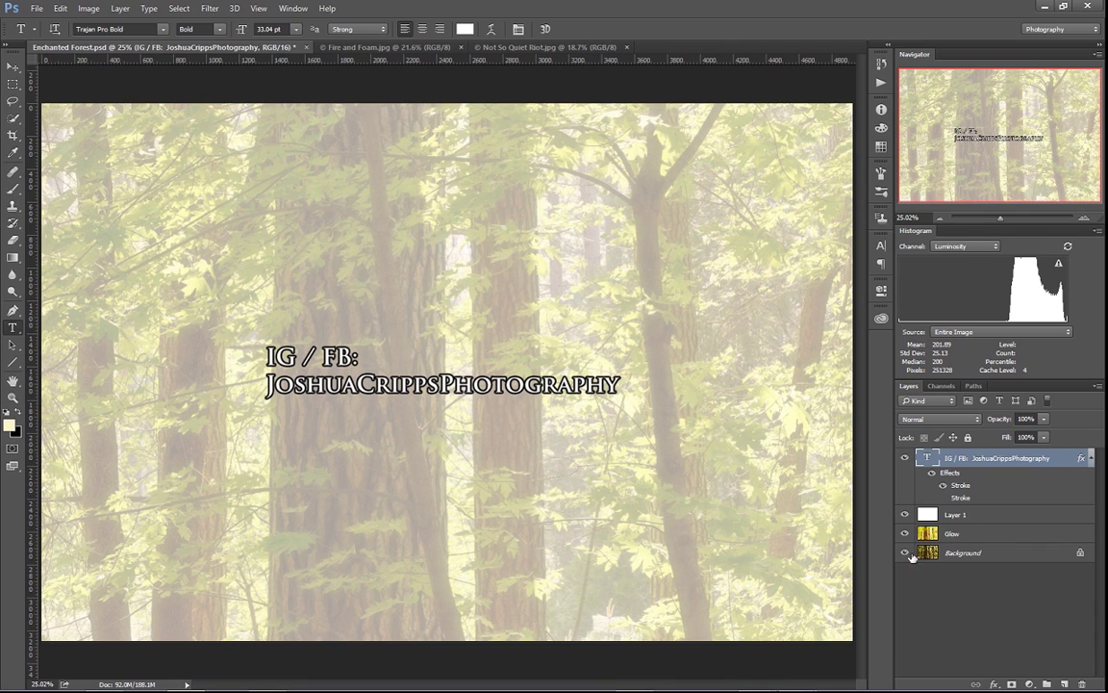
Hide the white Layer 1 and the text layer, and toggle the Glow layer to compare the forest photo with and without it.
click(904, 514)
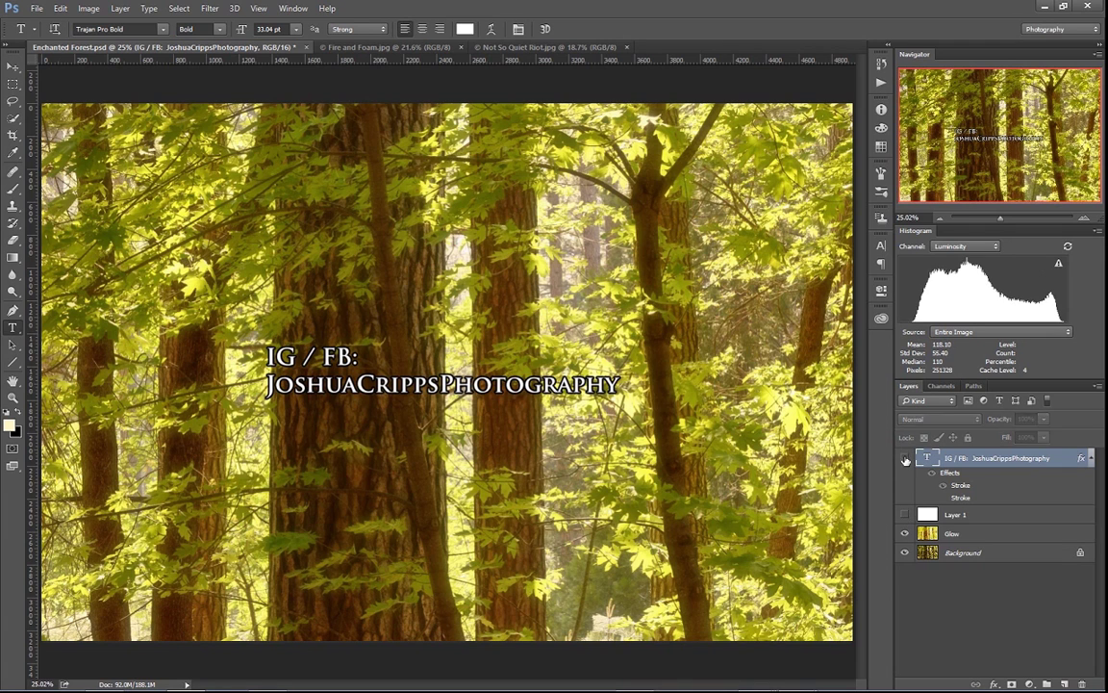
click(904, 459)
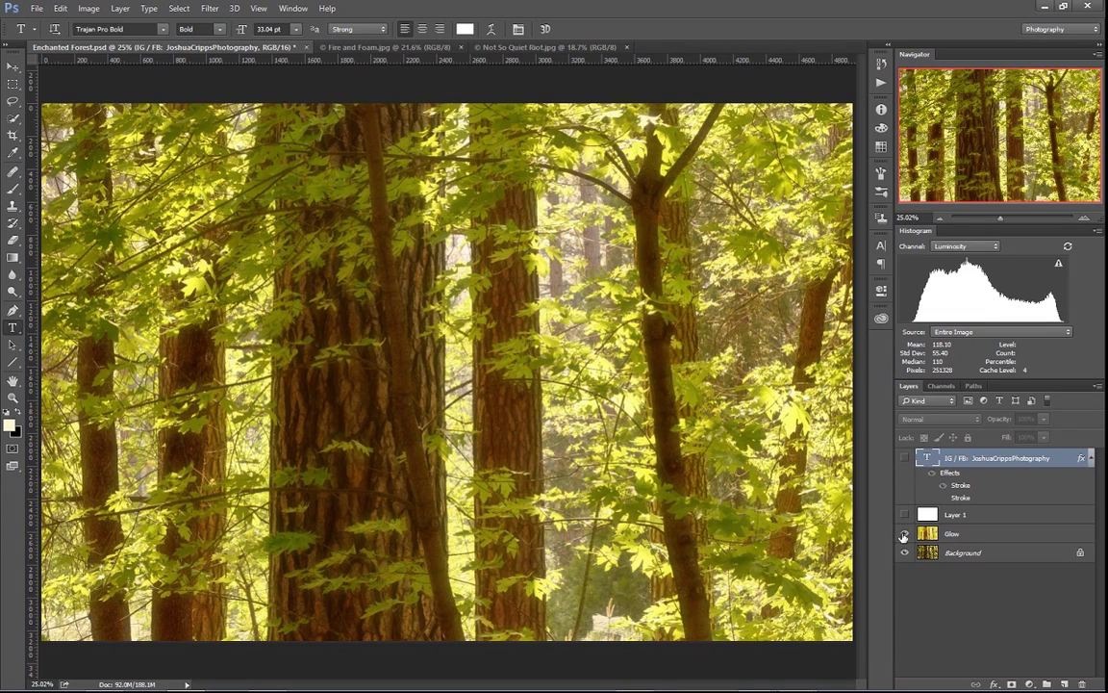
click(904, 532)
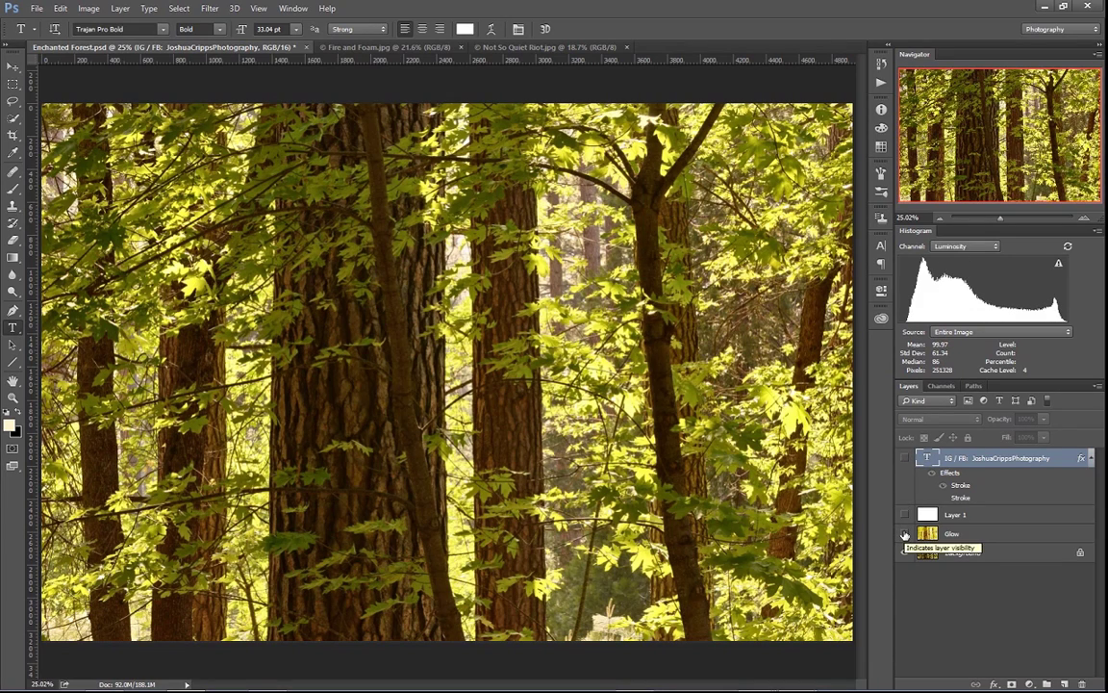
click(905, 533)
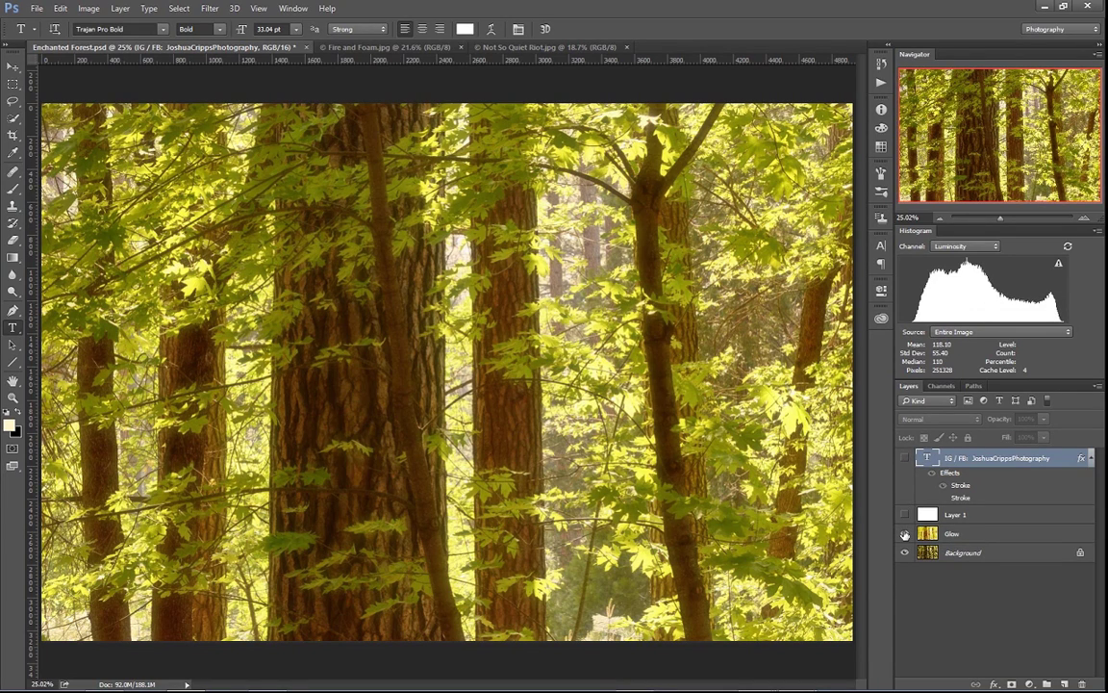
click(905, 533)
click(904, 533)
click(904, 533)
click(905, 533)
Delete all layers above the Background layer and duplicate the Background layer.
shift+click(1042, 536)
drag(1042, 536, 1081, 682)
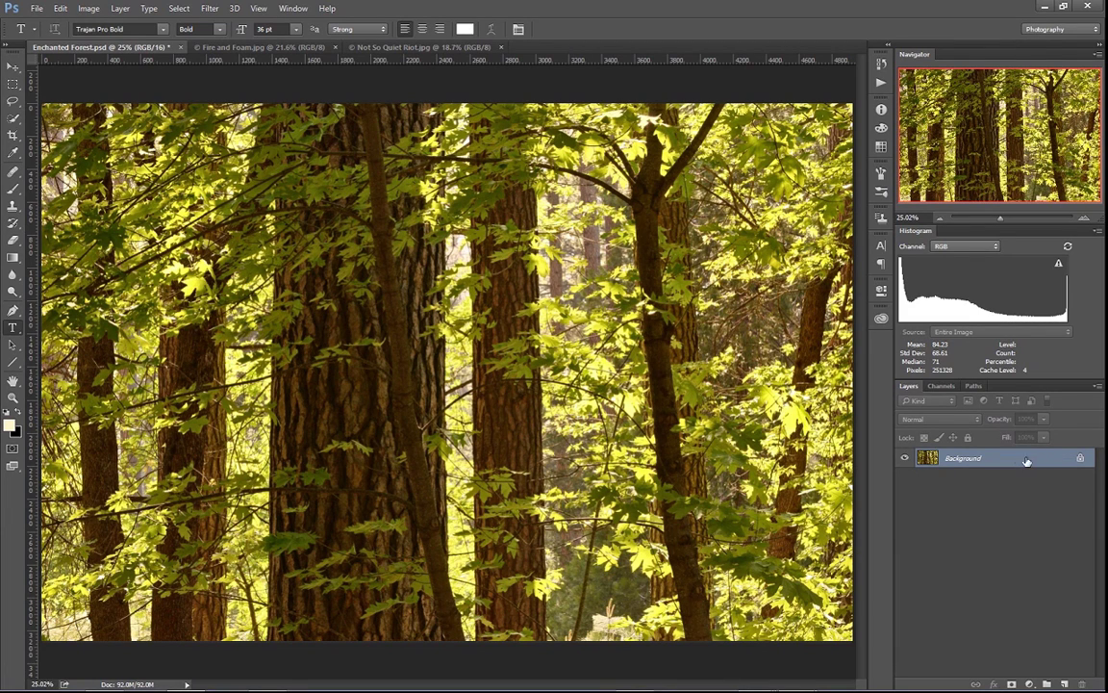
key(ctrl+j)
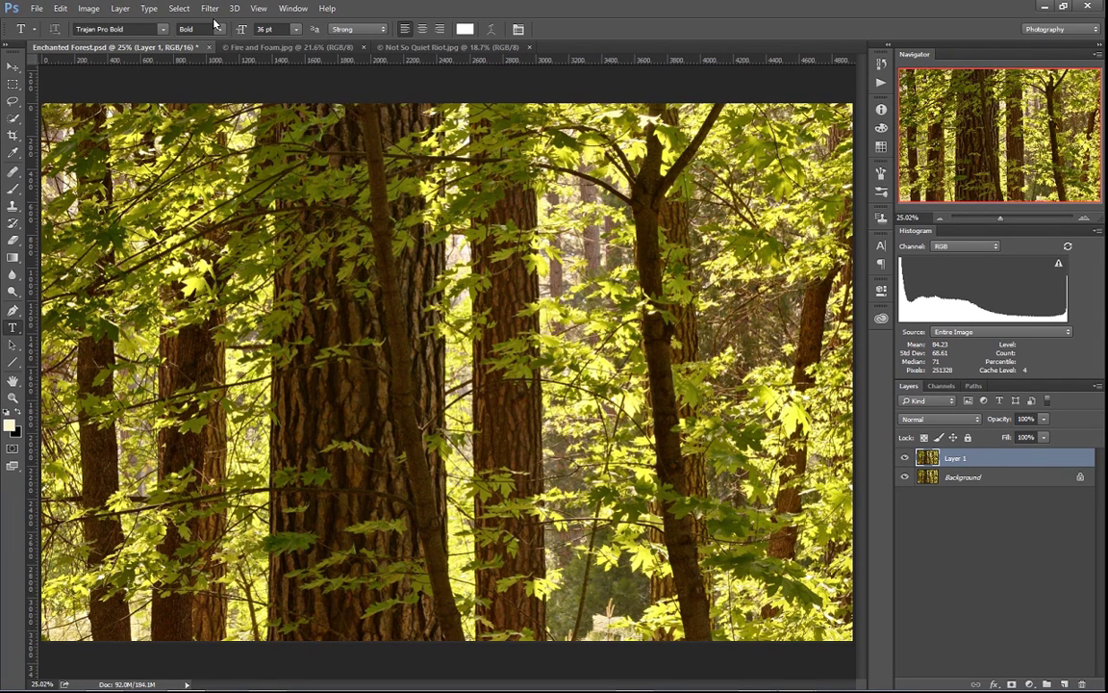
Apply a Gaussian Blur with a radius of 42.8 pixels to the duplicated forest layer.
click(210, 9)
mouse_move(245, 153)
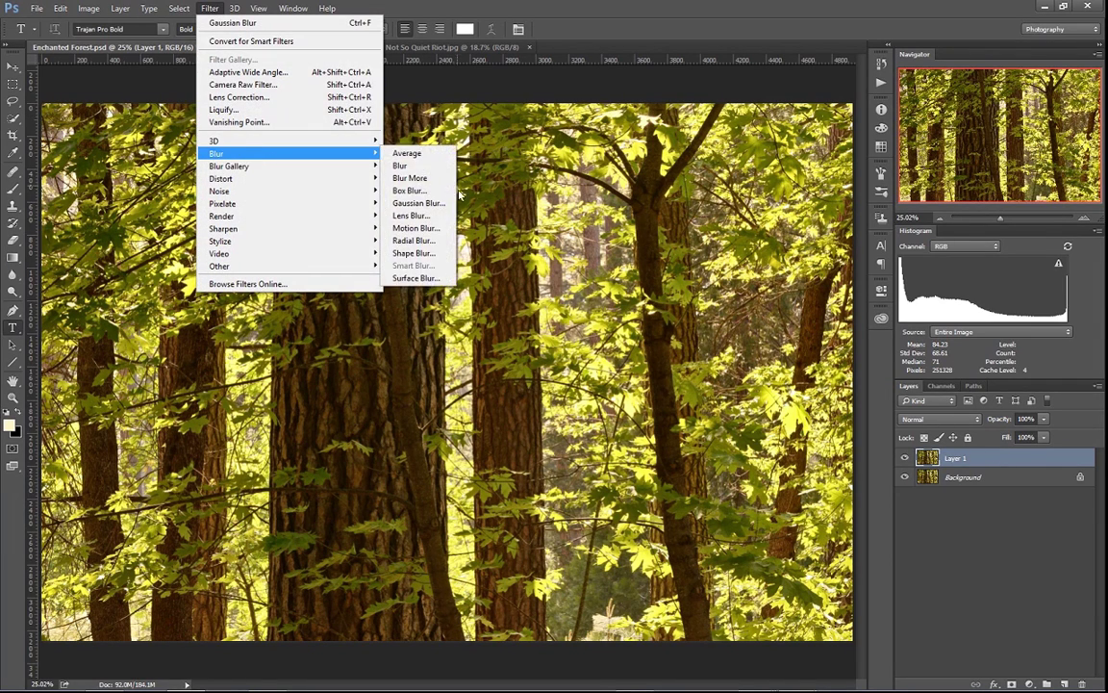
click(416, 203)
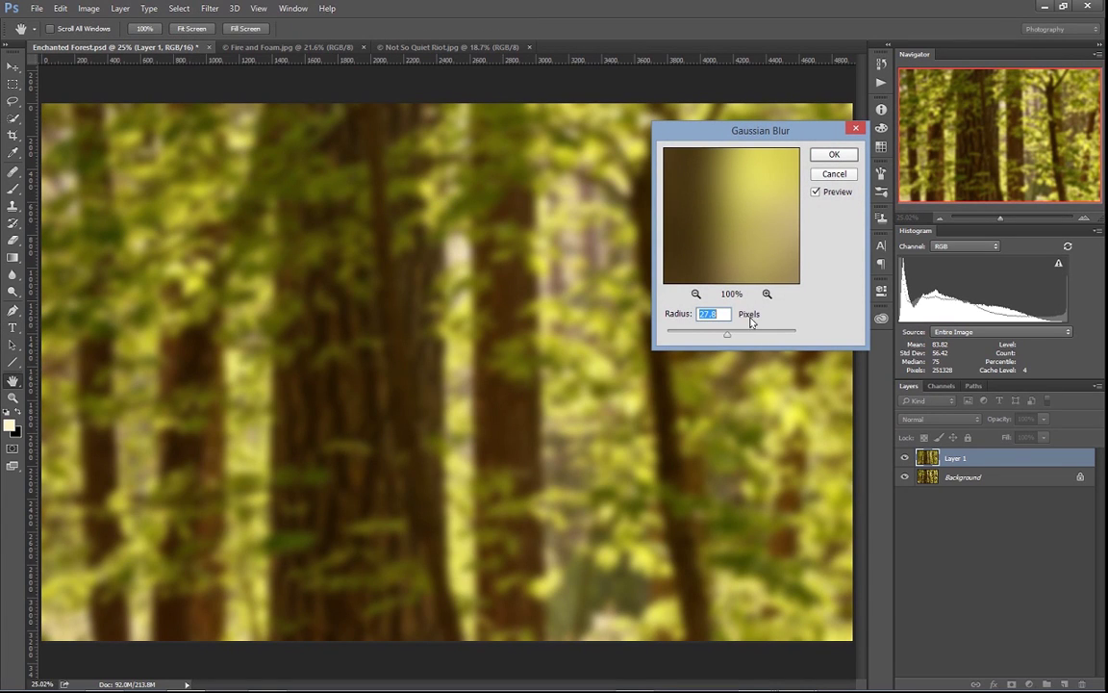
drag(728, 338, 735, 339)
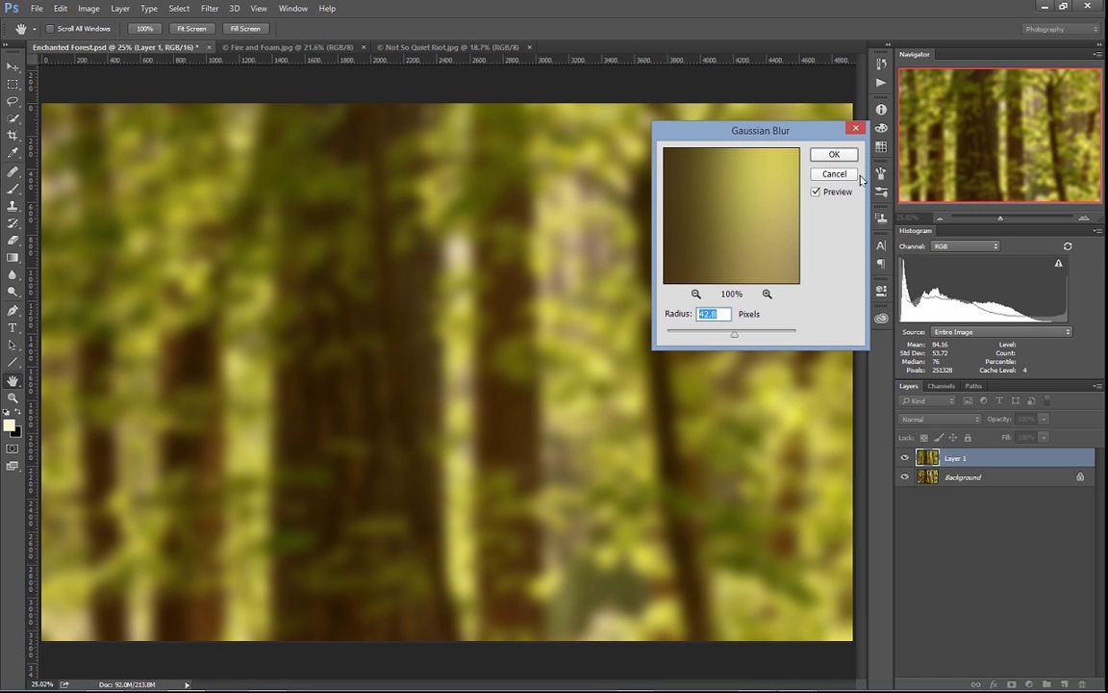
click(836, 155)
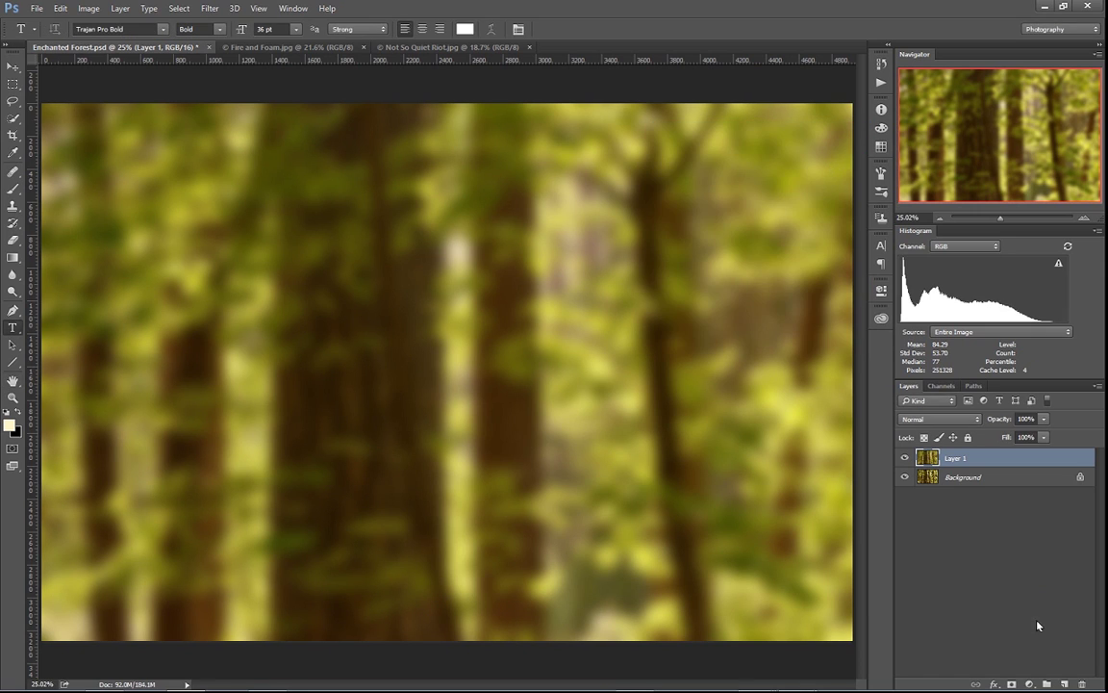
Add a Curves adjustment layer with a contrast curve through input 25, output 22 and input 183, output 240.
click(1030, 684)
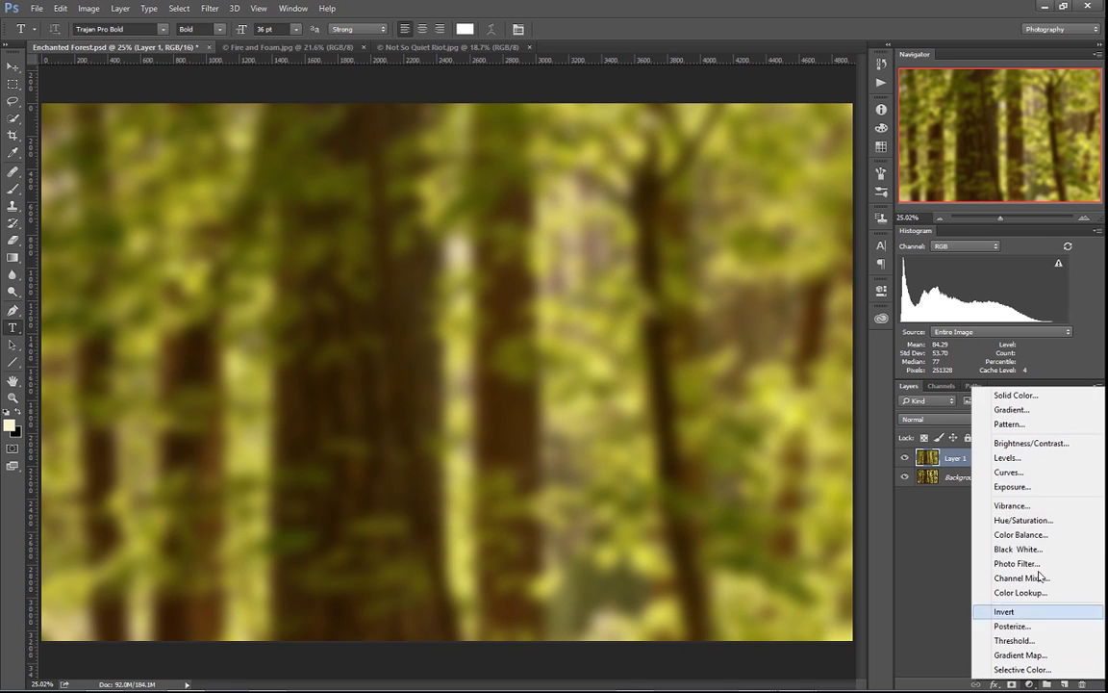
click(1033, 477)
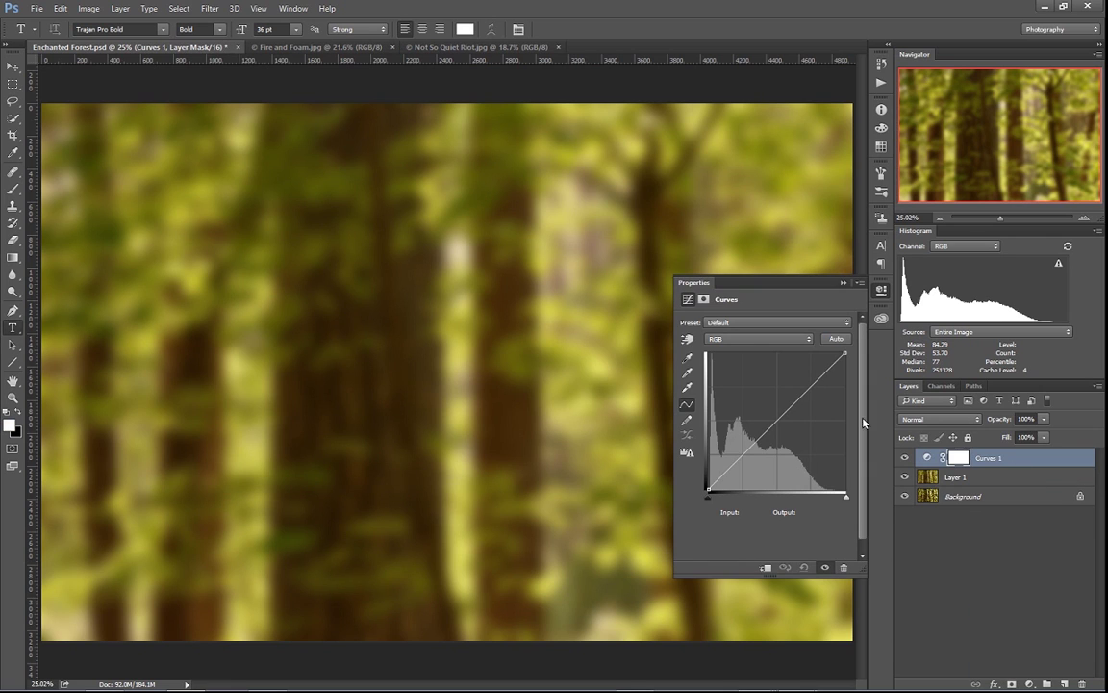
drag(811, 386, 808, 361)
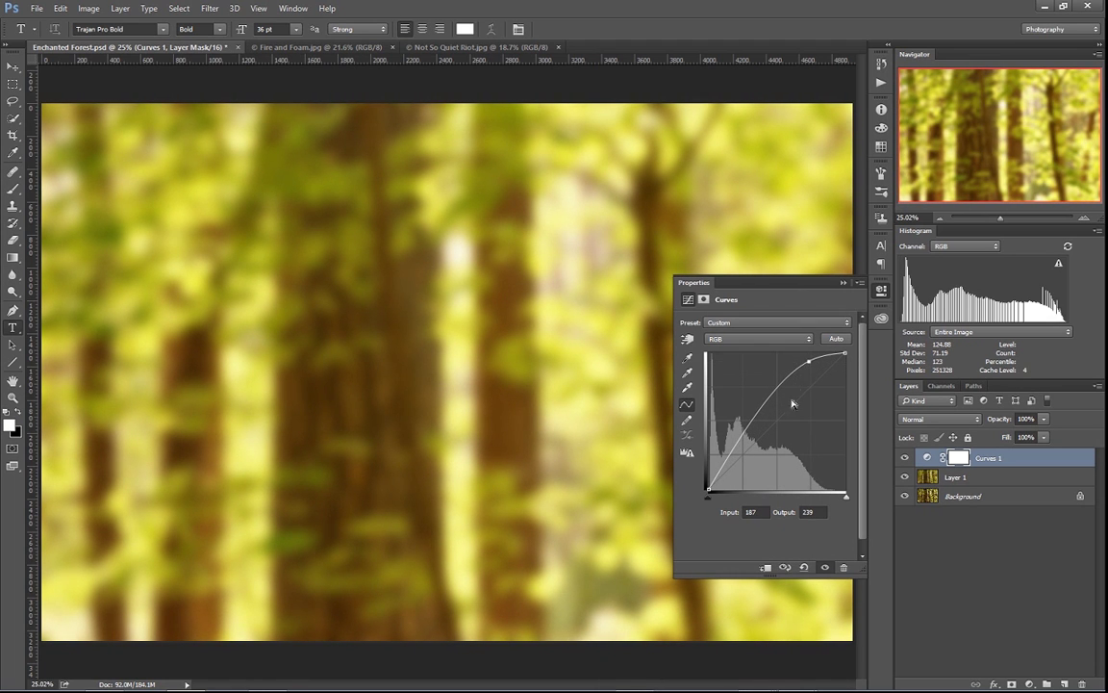
drag(720, 469, 721, 475)
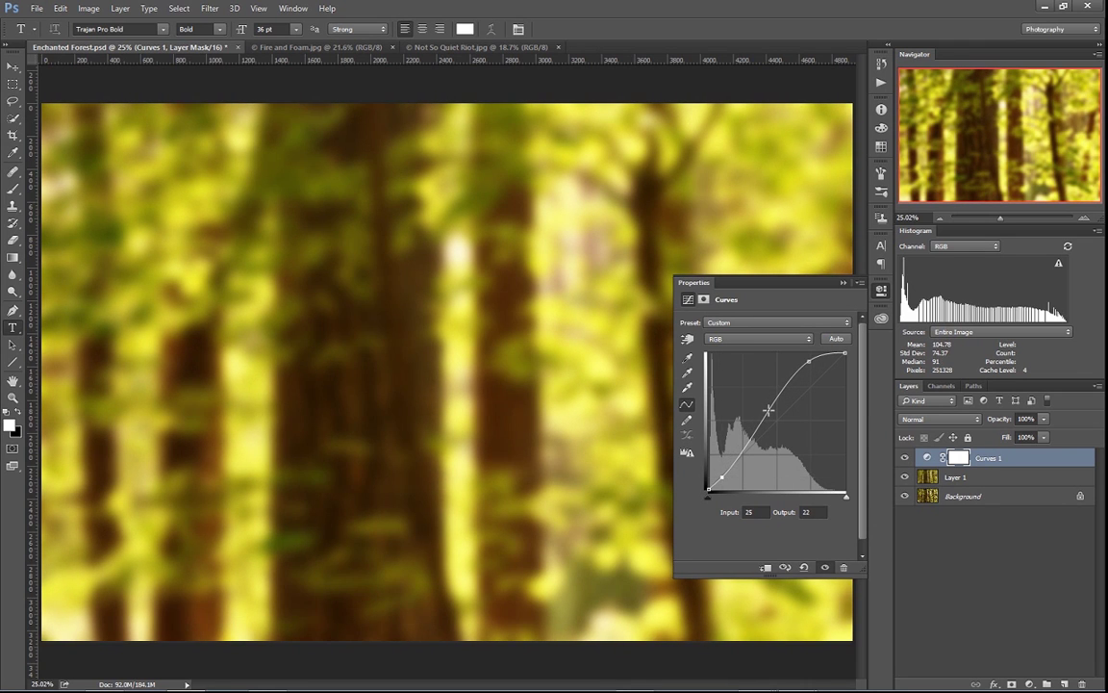
drag(808, 361, 805, 361)
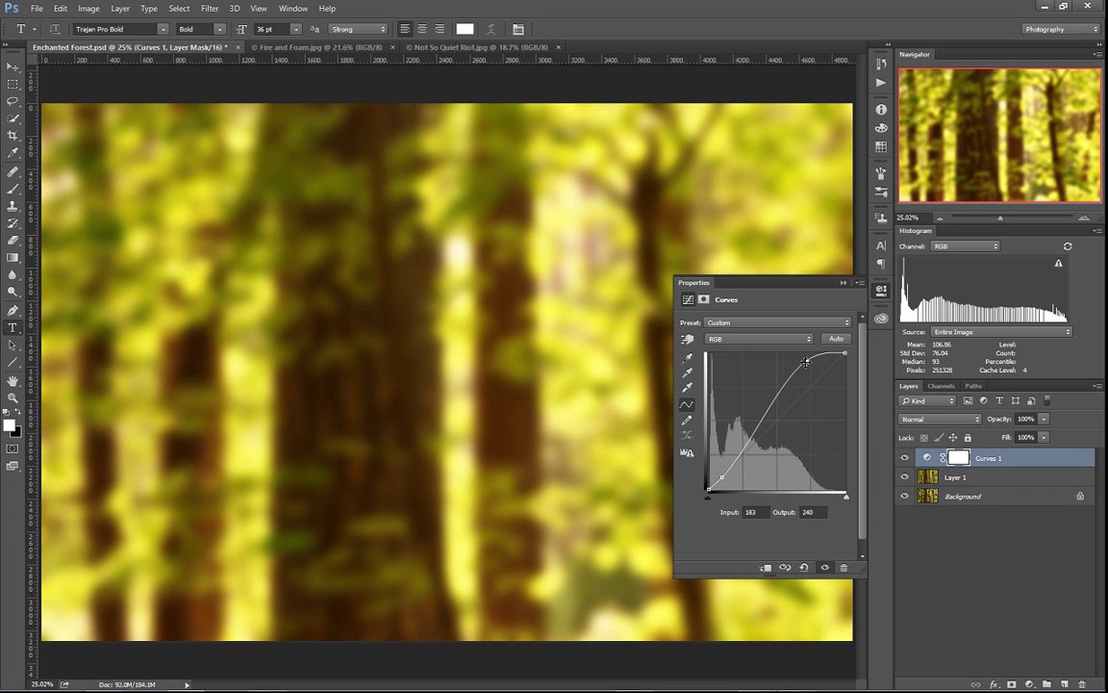
click(882, 290)
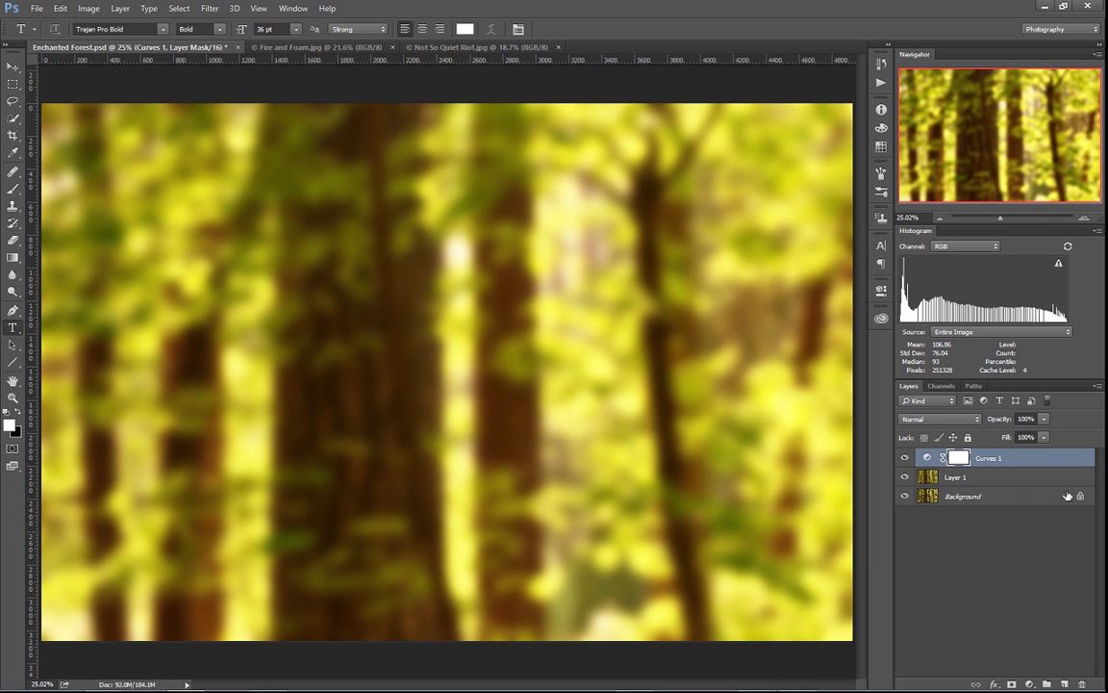
Rename the blurred Layer 1 as blur.
double_click(955, 477)
text(blur)
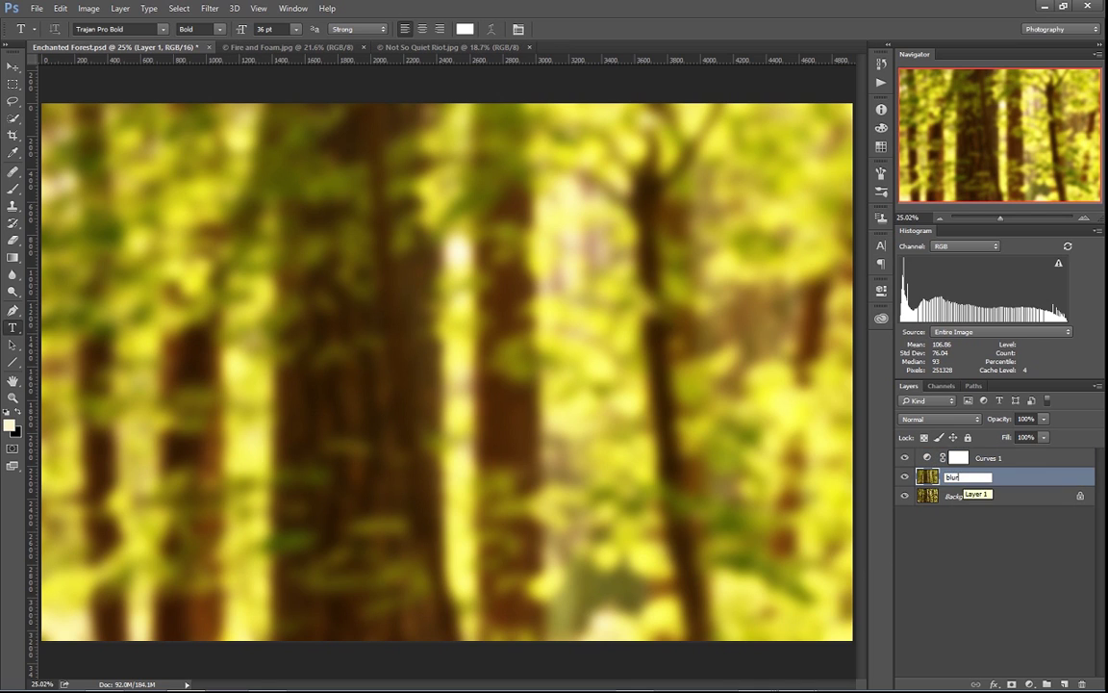
key(Return)
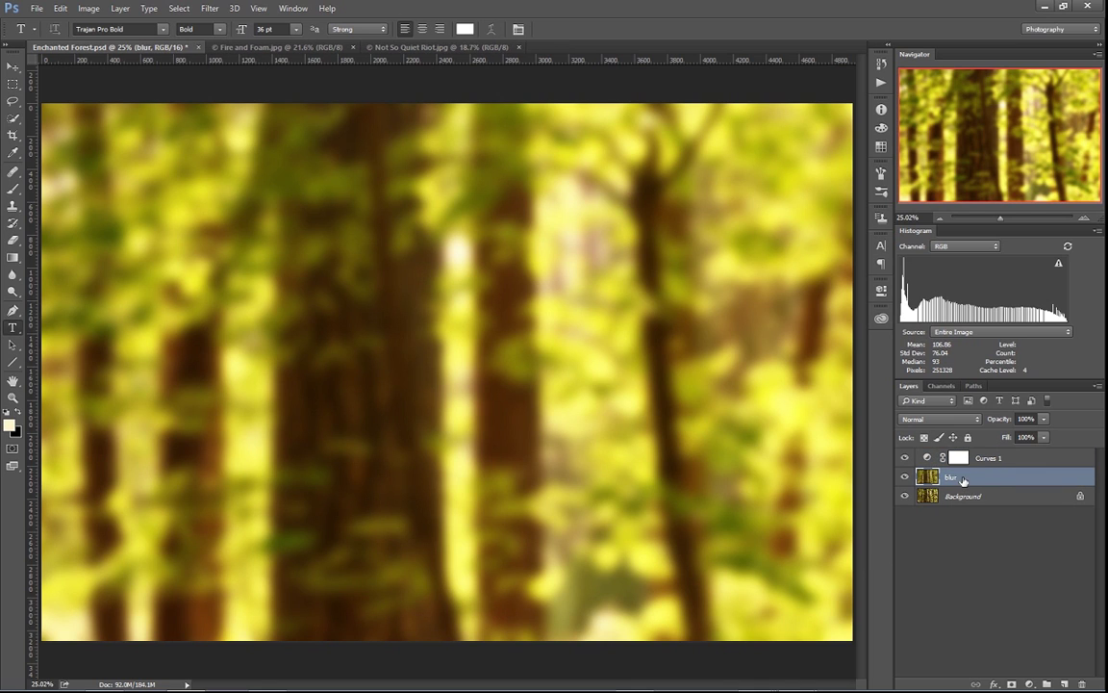
Try clipping the Curves 1 layer to the blur layer and release the clipping mask again.
right_click(1064, 461)
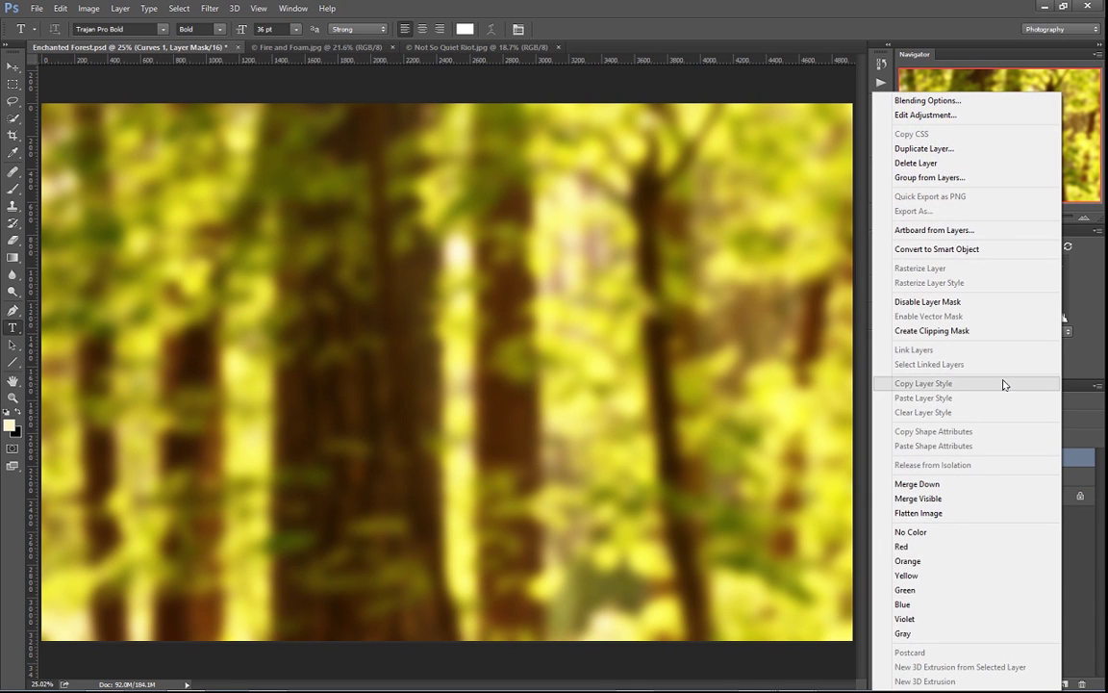
click(986, 332)
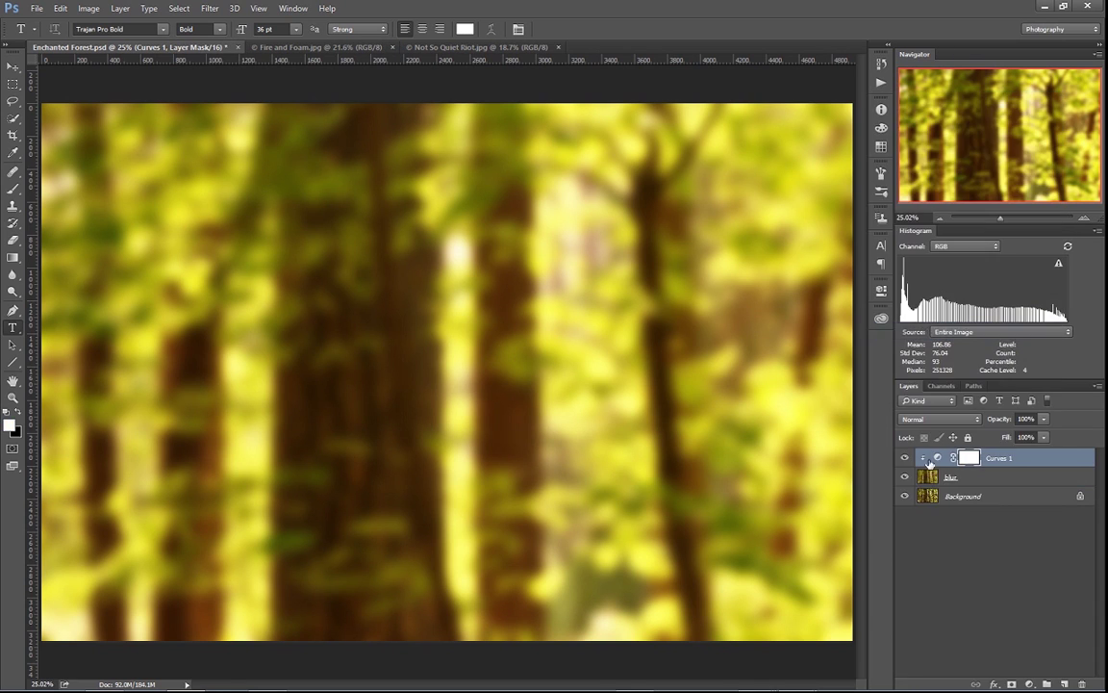
right_click(1061, 463)
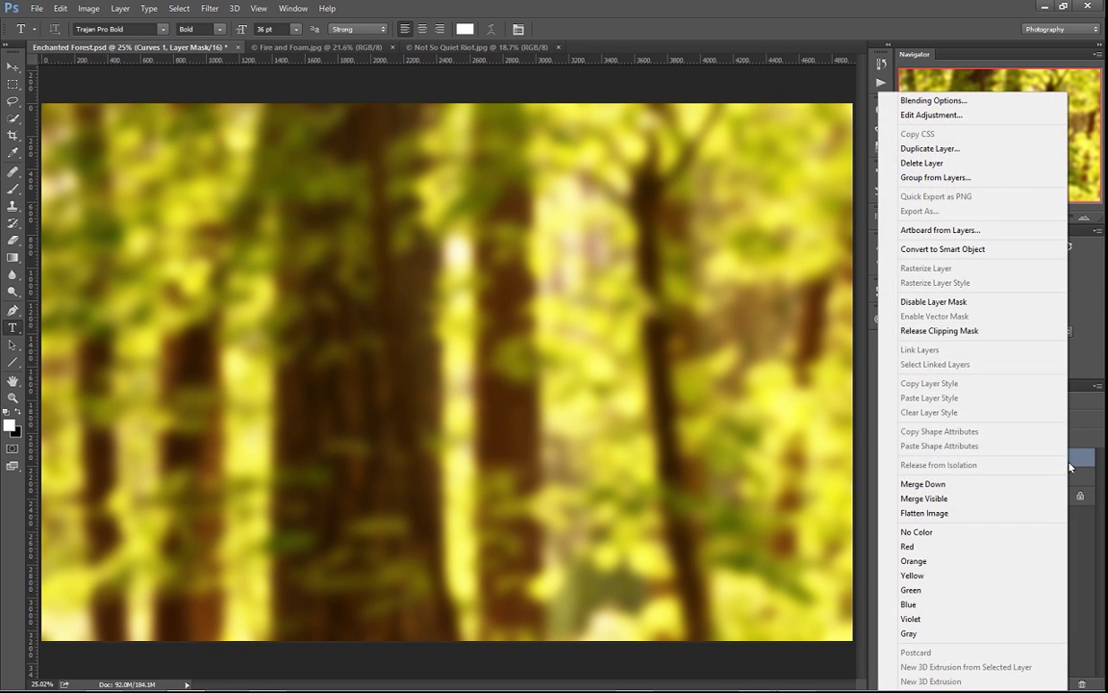
click(972, 260)
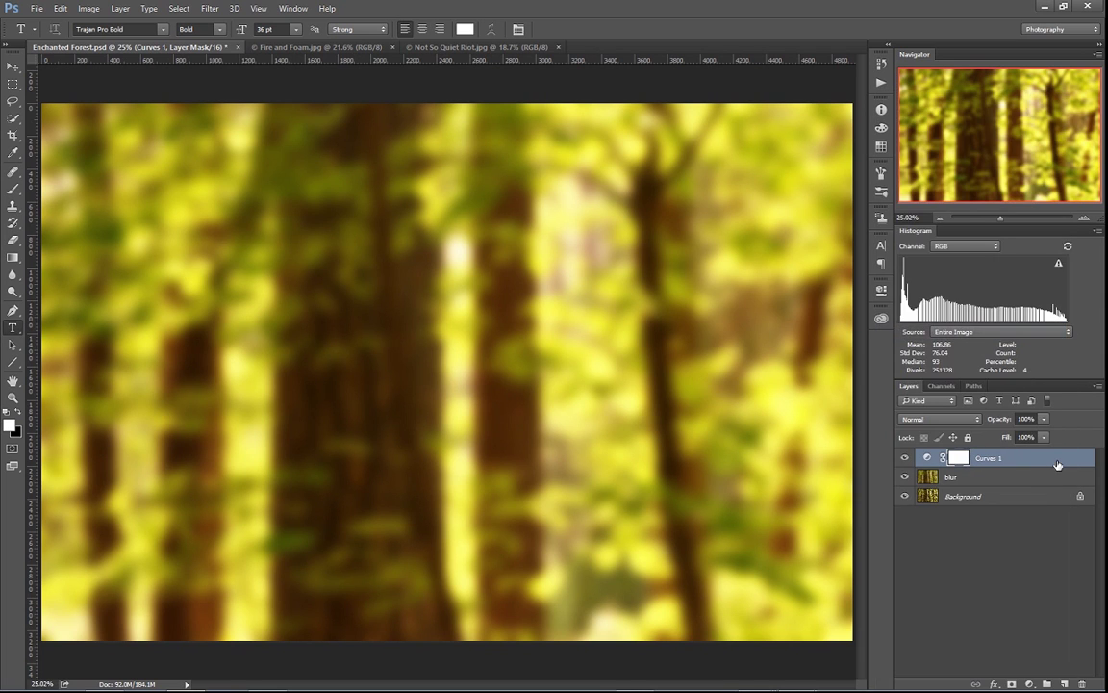
Create a clipping mask so the Curves 1 adjustment affects only the blur layer.
drag(1061, 466, 1032, 466)
drag(1031, 466, 1035, 460)
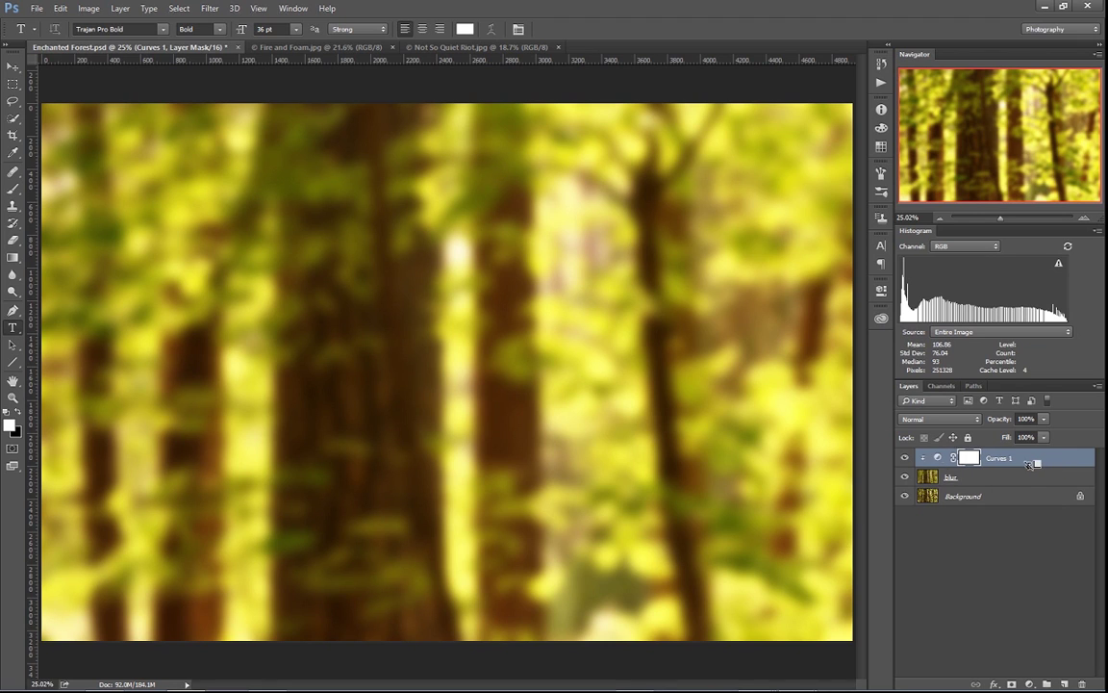
alt+click(932, 469)
Lower the opacity of the blur layer to 33%.
click(1019, 477)
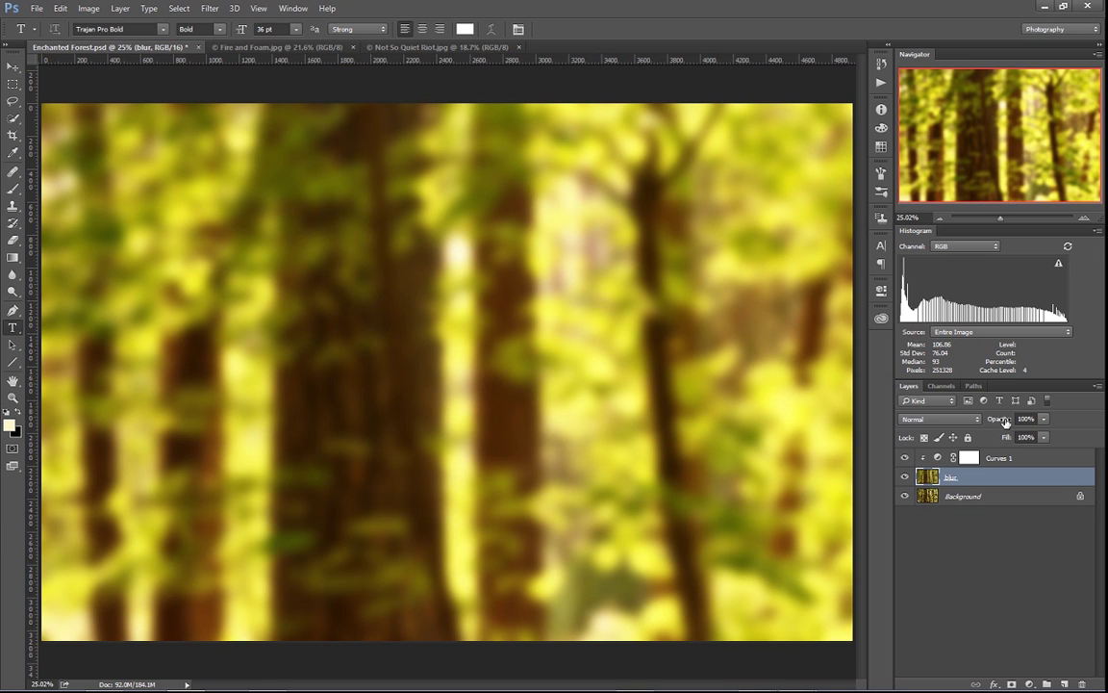
drag(1003, 421, 964, 426)
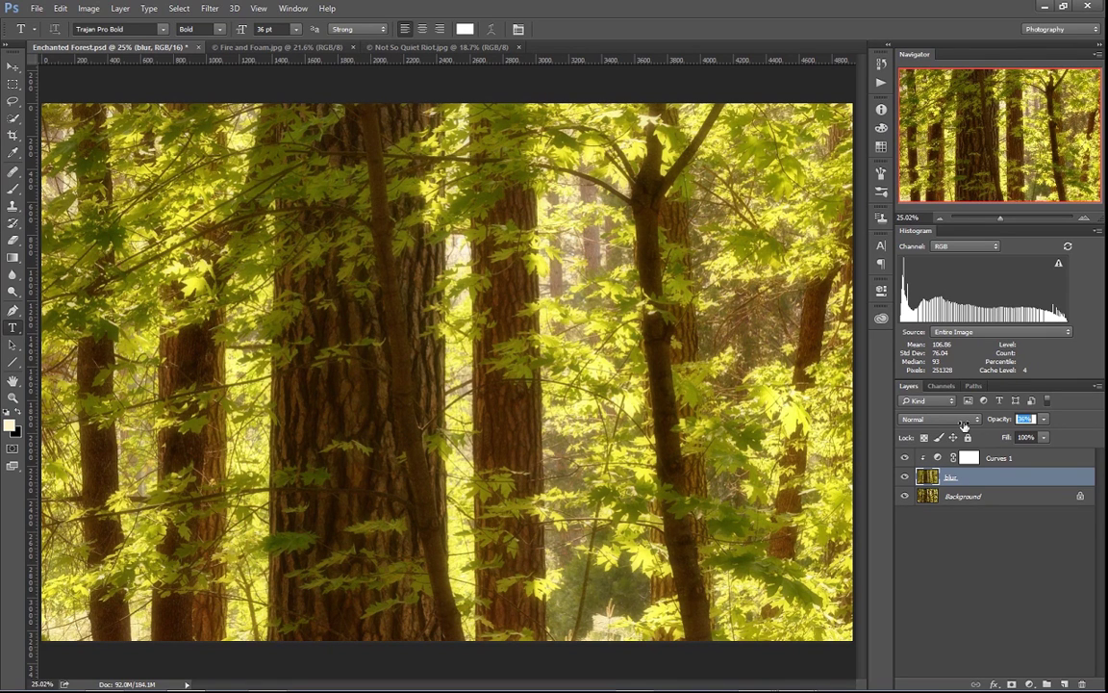
drag(964, 426, 962, 425)
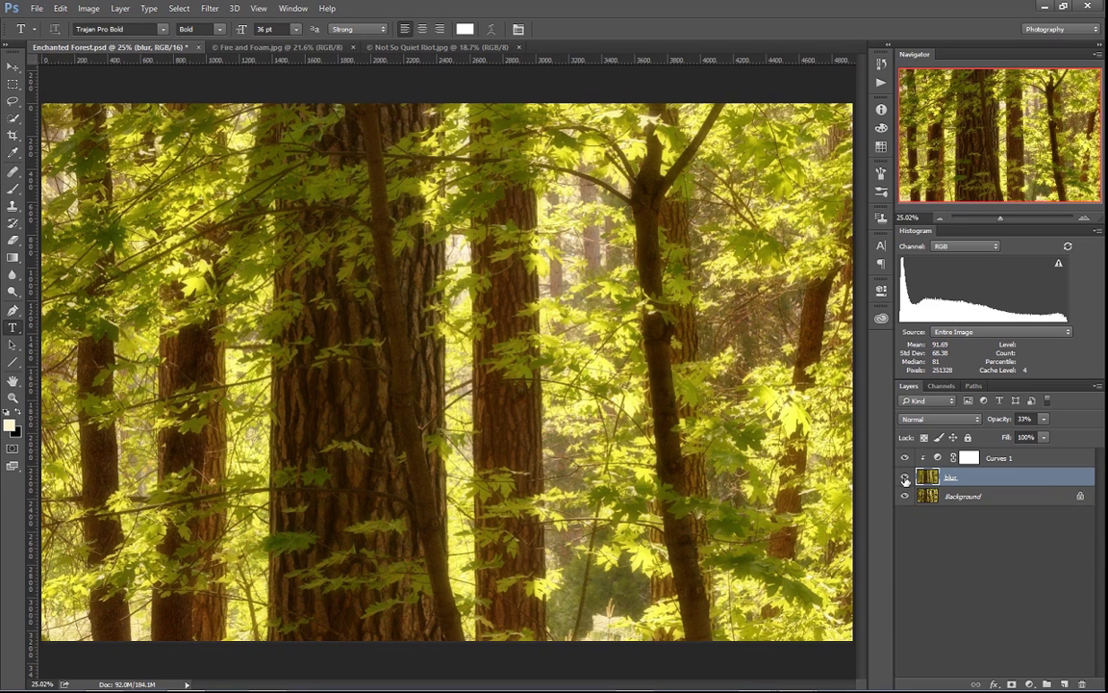
Toggle the blur layer's visibility repeatedly to compare the forest photo with and without the glow effect.
click(904, 478)
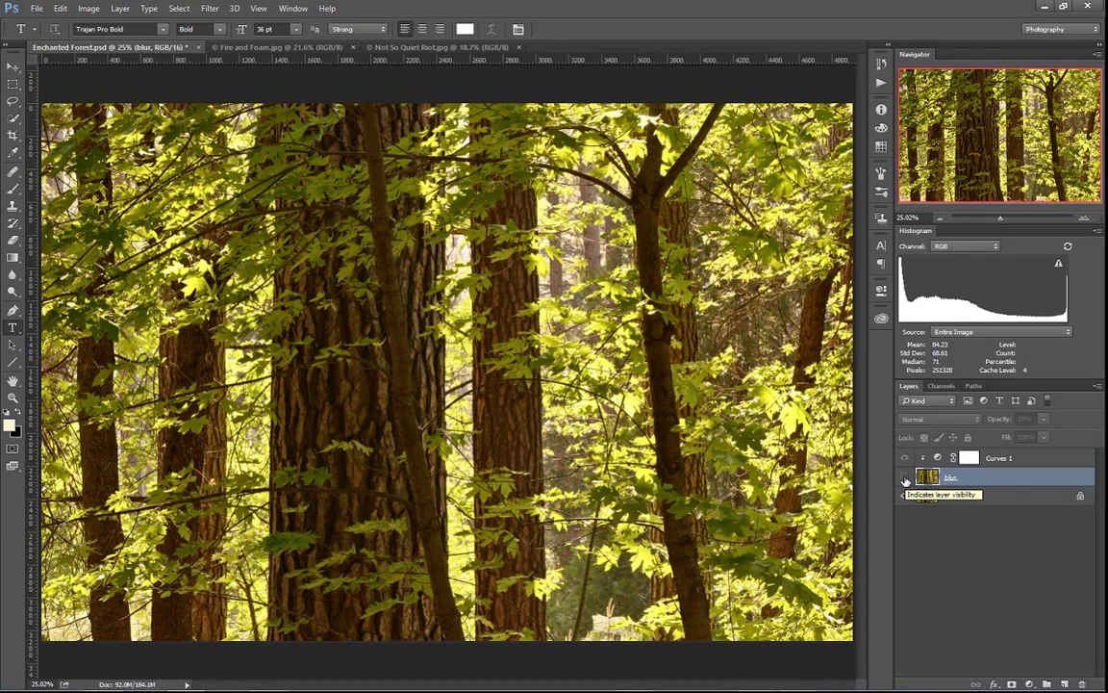
click(904, 478)
click(905, 478)
click(904, 479)
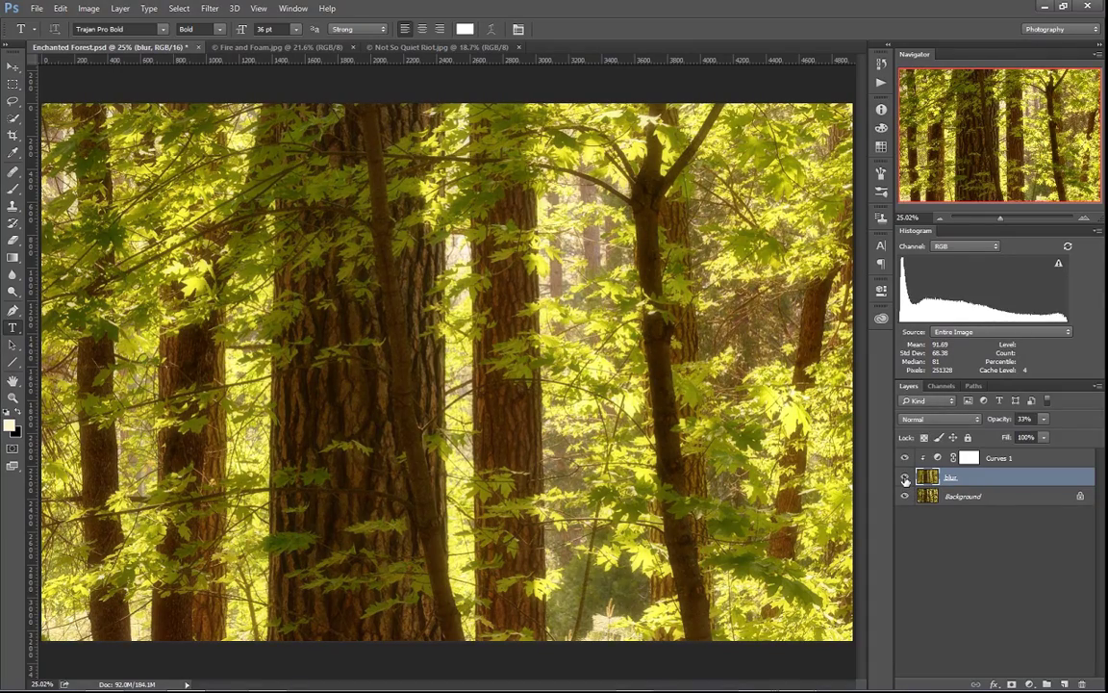
click(904, 478)
click(904, 478)
click(904, 478)
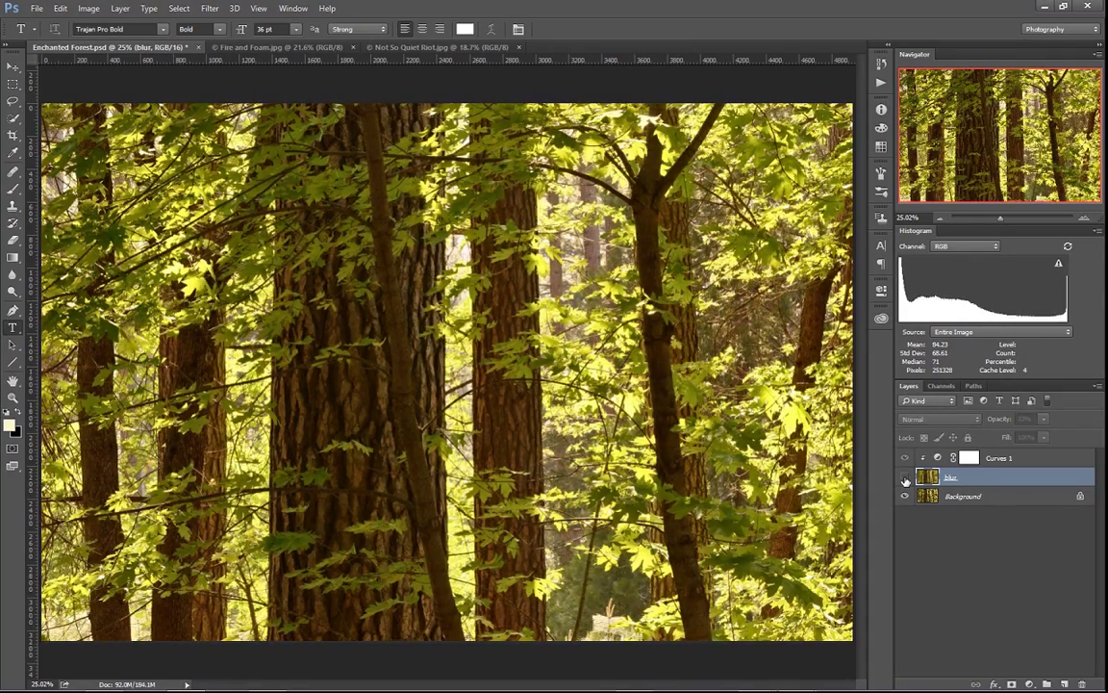
click(905, 478)
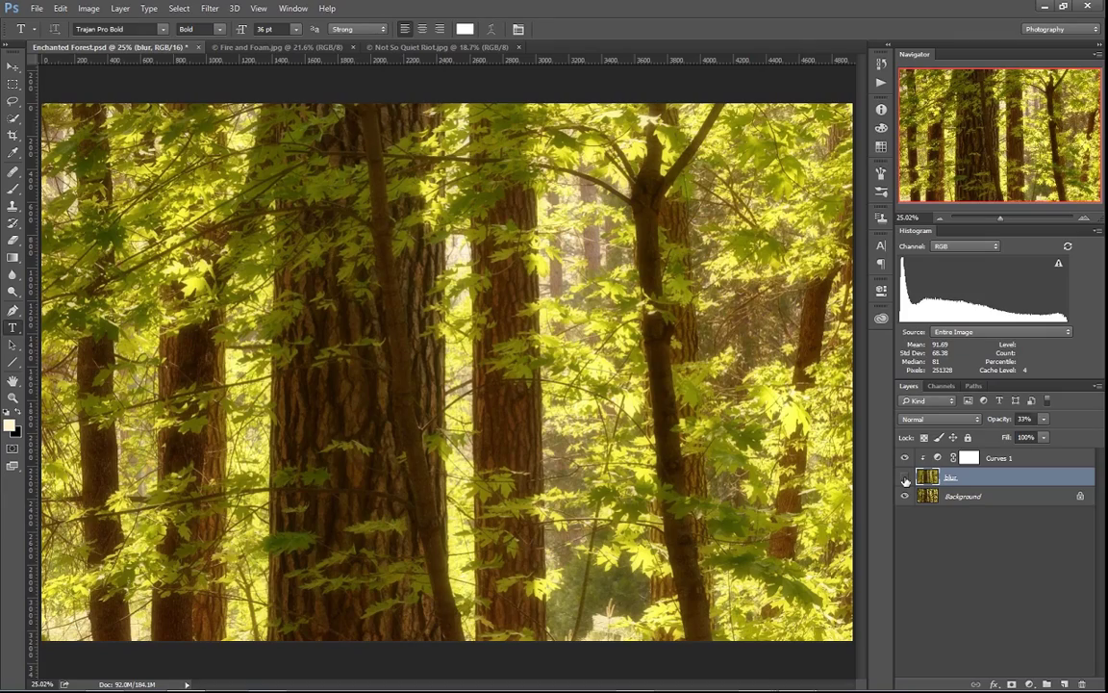
click(904, 478)
click(905, 478)
click(904, 479)
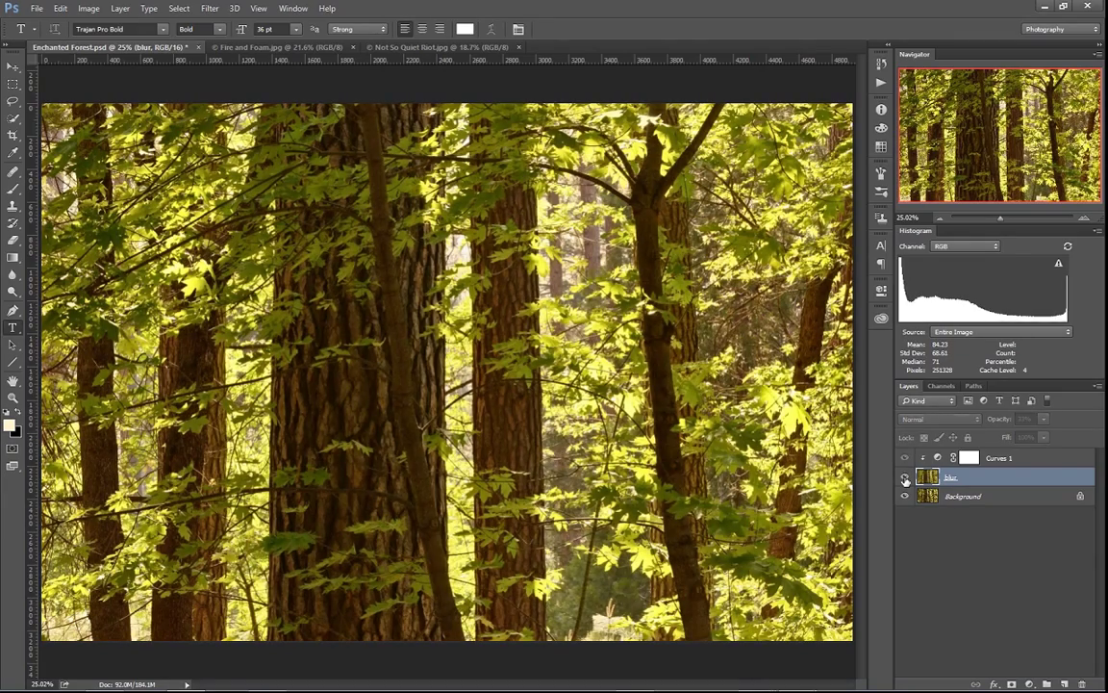
click(904, 478)
click(904, 478)
click(904, 478)
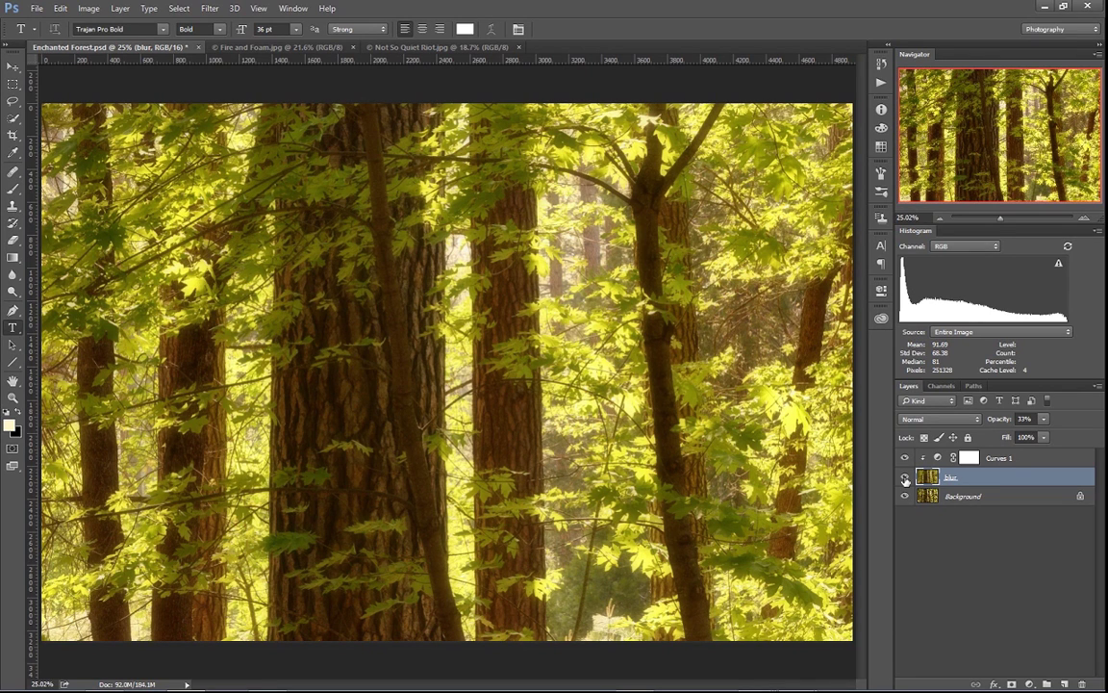
click(905, 478)
click(904, 478)
click(904, 478)
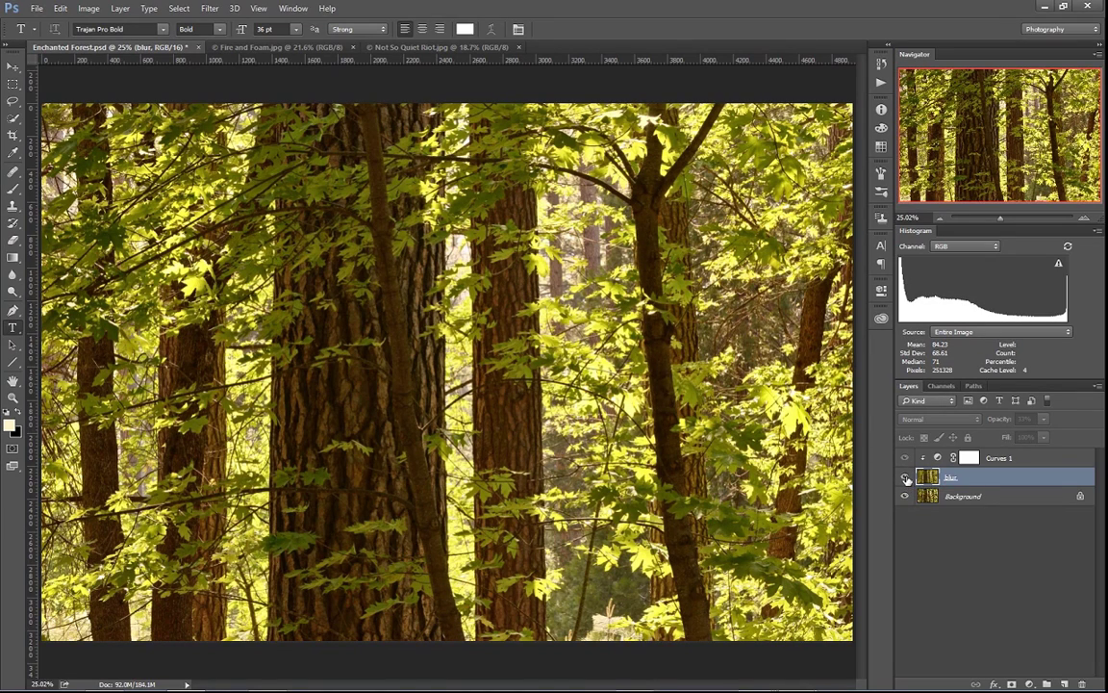
click(904, 479)
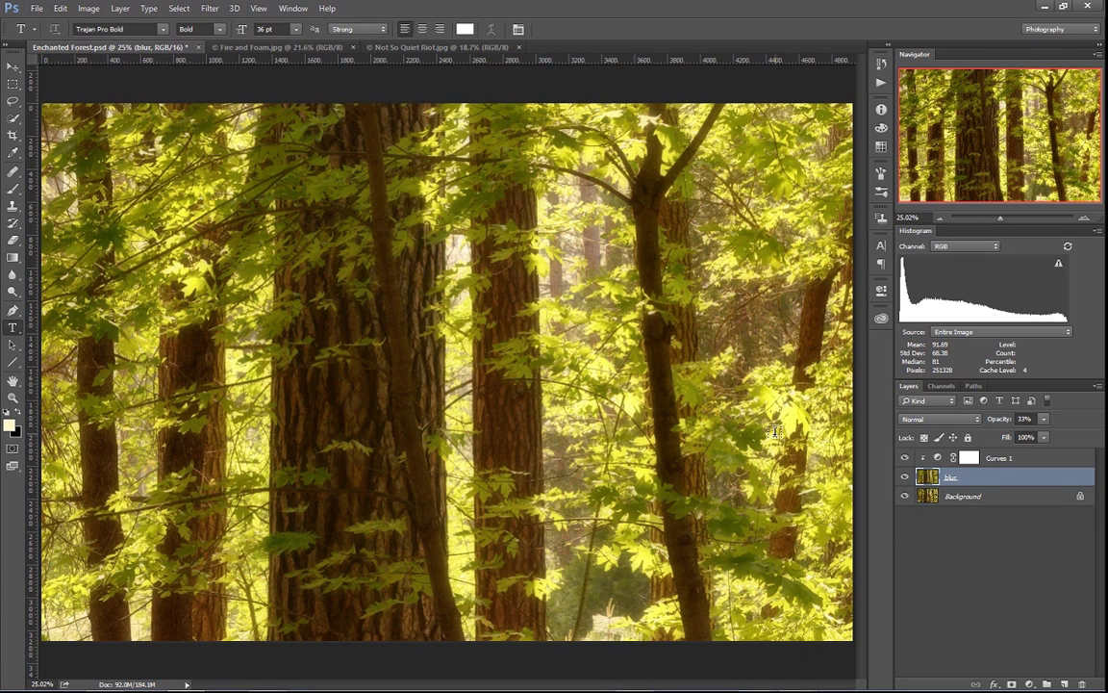
click(904, 477)
click(904, 477)
Switch to the Fire and Foam.jpg image and add a Hue/Saturation adjustment layer with Saturation set to -10.
click(288, 47)
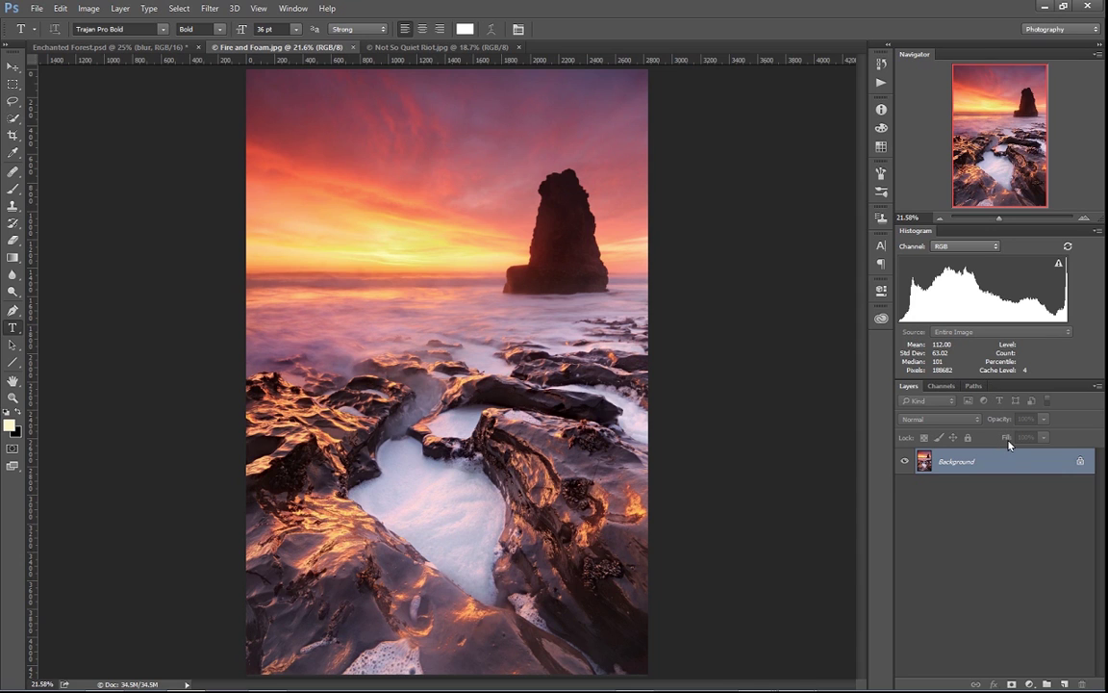
click(1029, 684)
click(1022, 519)
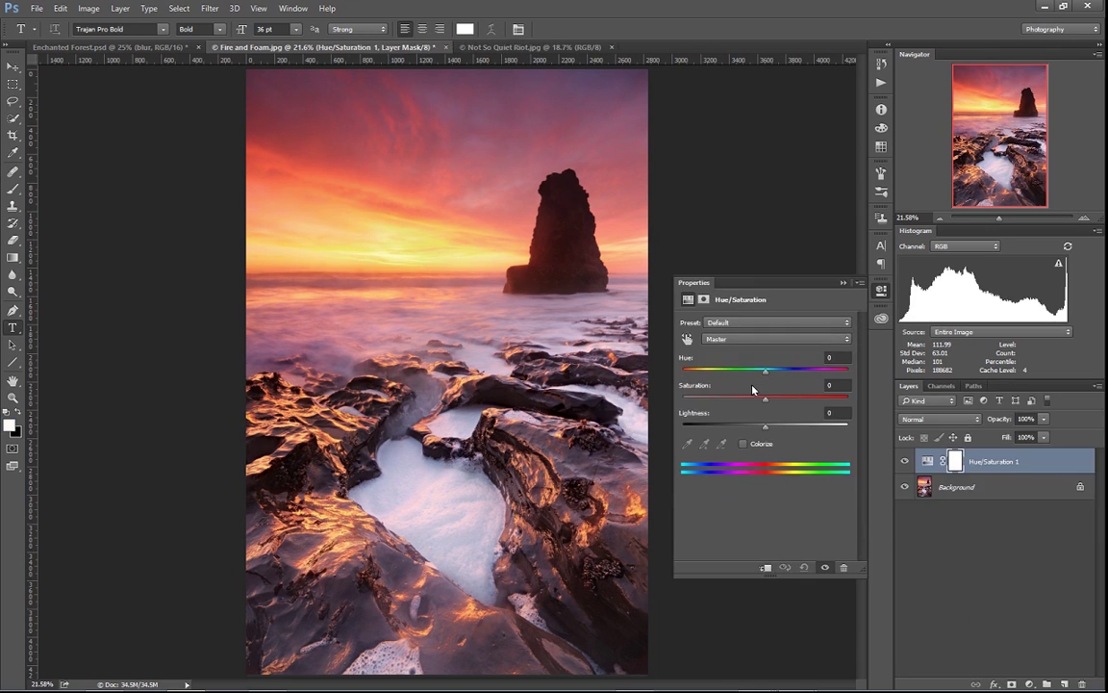
drag(768, 409, 757, 404)
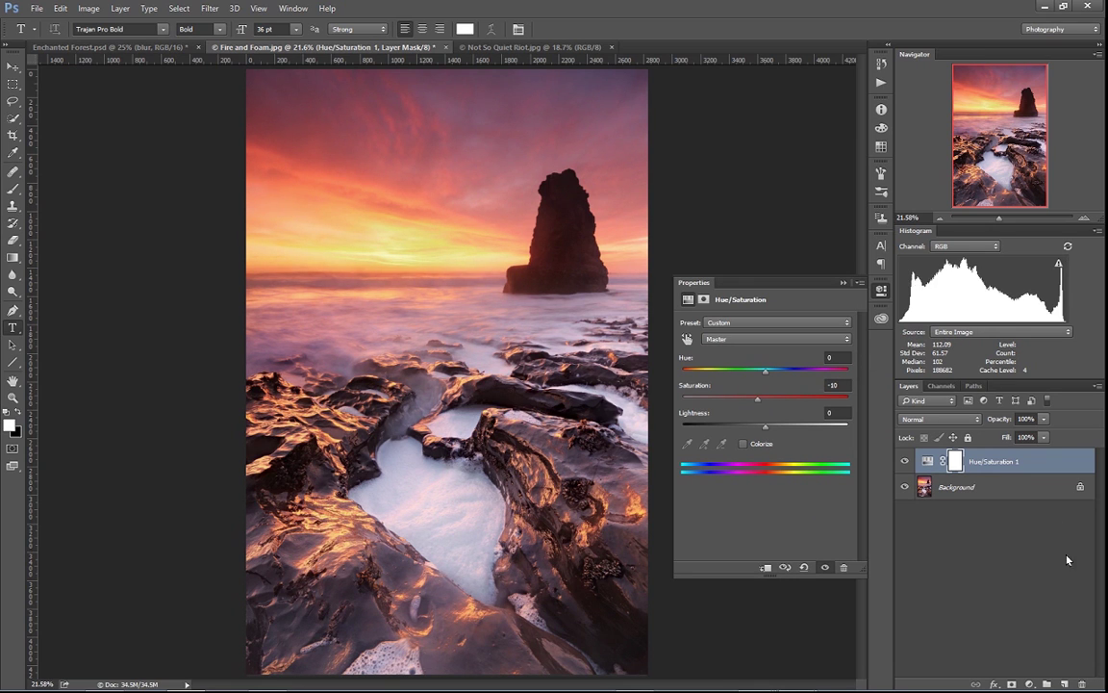
click(1029, 684)
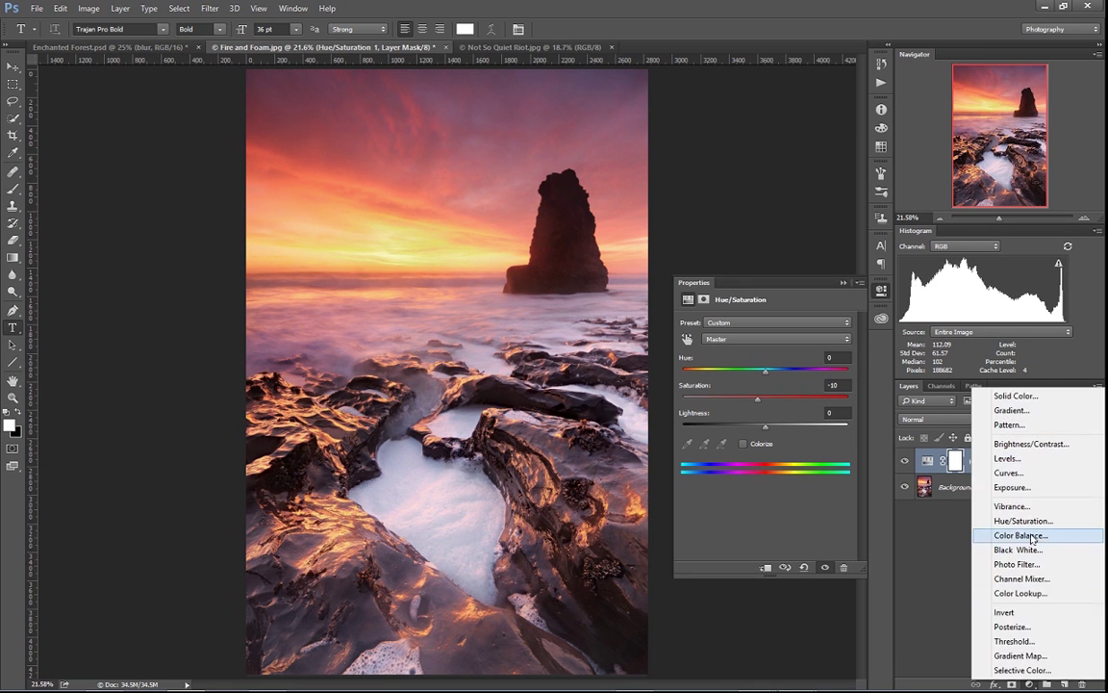
click(1035, 445)
drag(1072, 463, 1083, 684)
Add a Curves adjustment layer with a highlight point and a shadow point at input 64, output 60 for subtle contrast.
click(1030, 683)
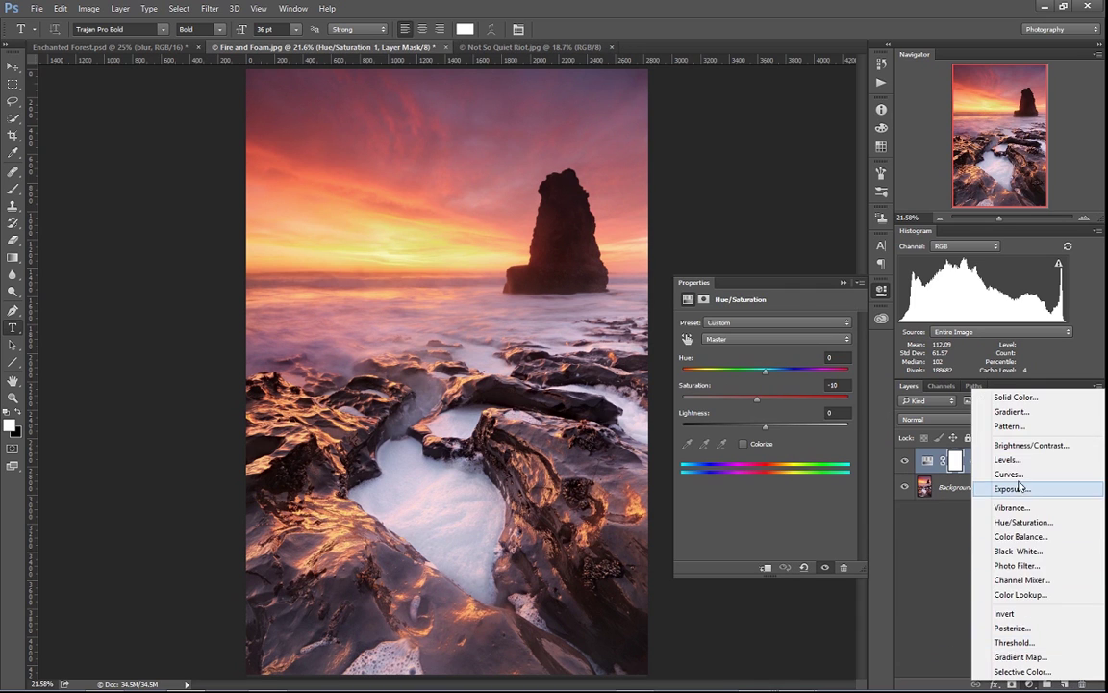
click(1009, 474)
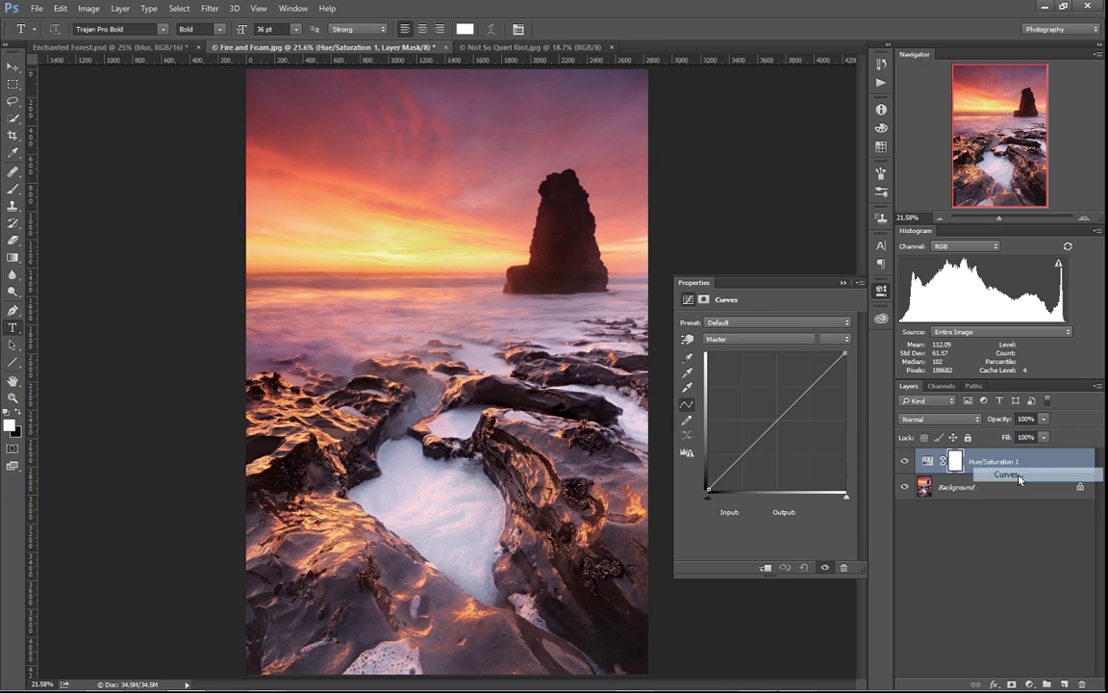
click(812, 386)
click(742, 458)
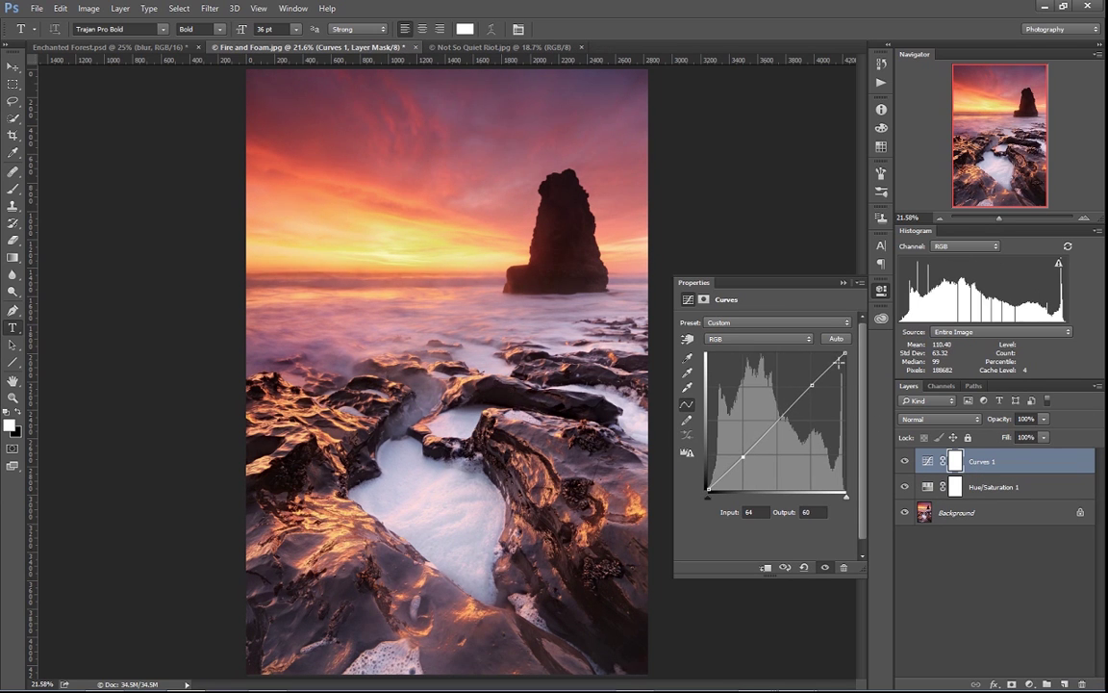
click(791, 262)
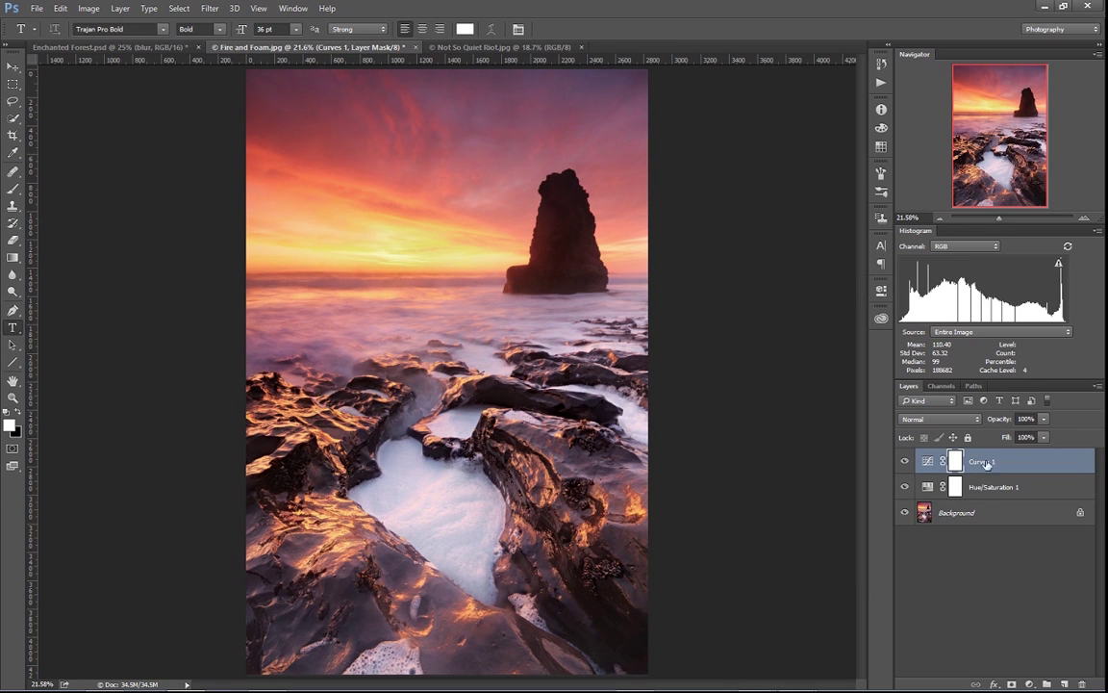
Try duplicating the Background layer and moving the copy above the Curves 1 adjustment layer.
click(1033, 519)
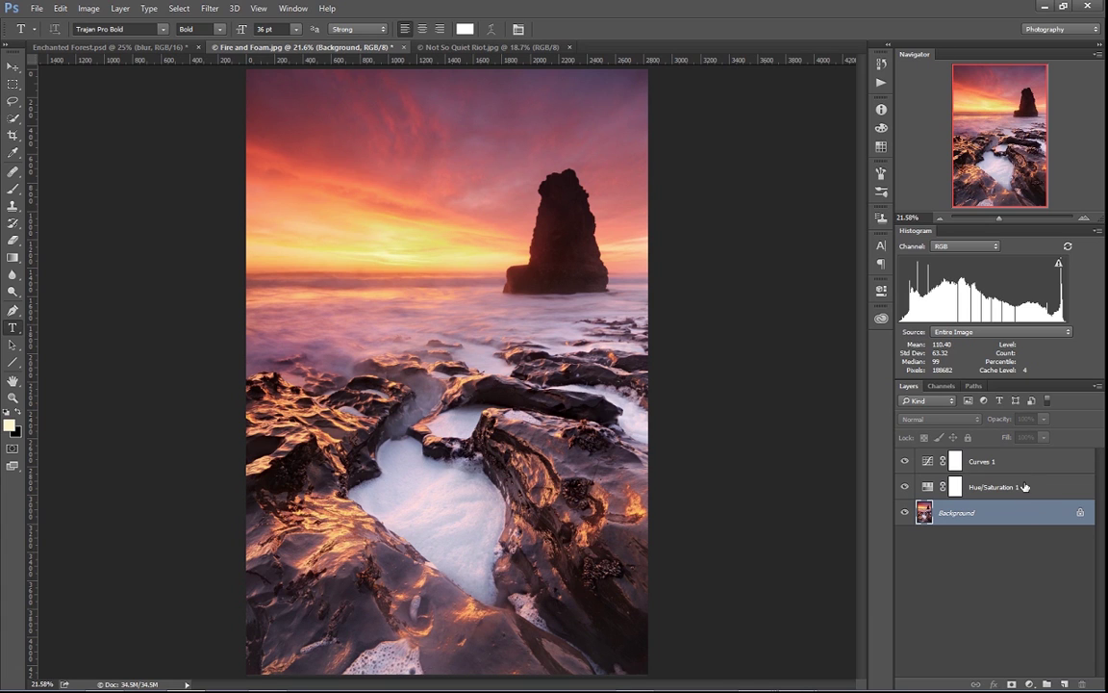
key(ctrl+j)
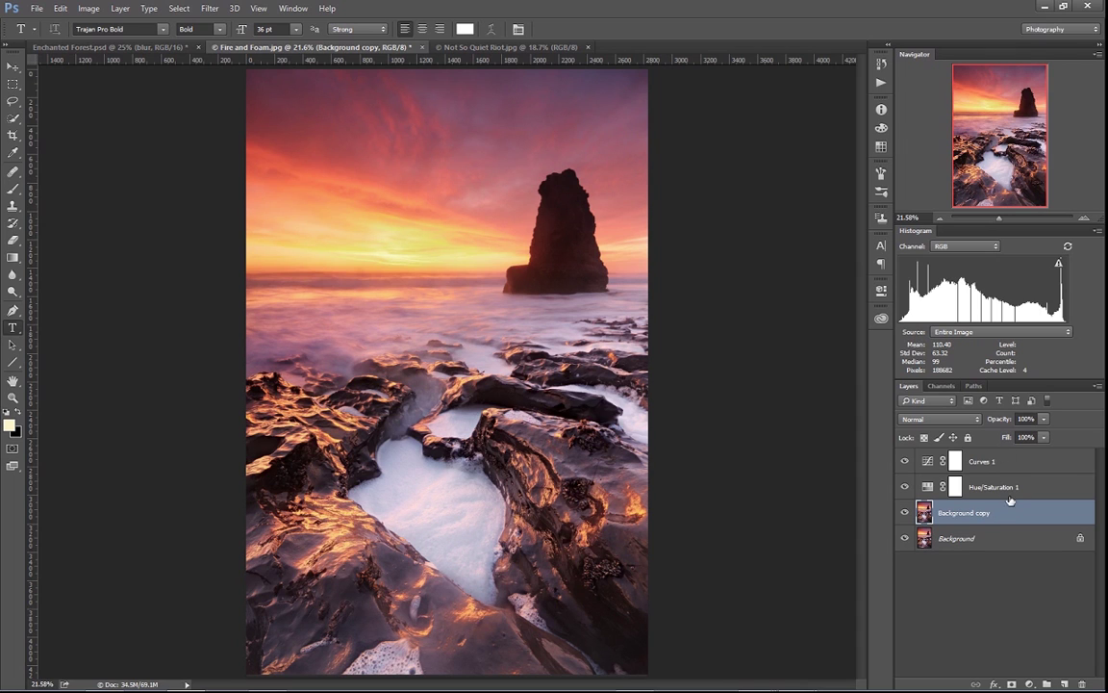
mouse_move(1008, 517)
mouse_down()
mouse_move(1066, 631)
mouse_move(1026, 515)
mouse_up()
drag(1019, 513, 1026, 464)
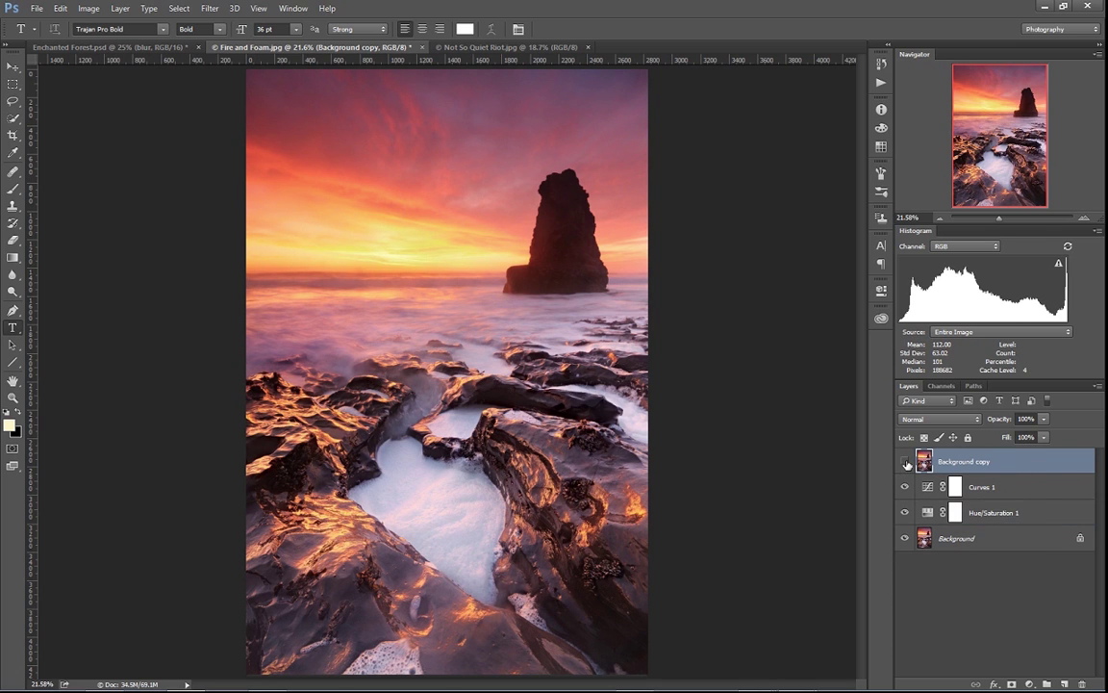
Toggle the visibility of the Background copy to compare it with the adjusted image, and delete the copy.
click(905, 462)
click(904, 462)
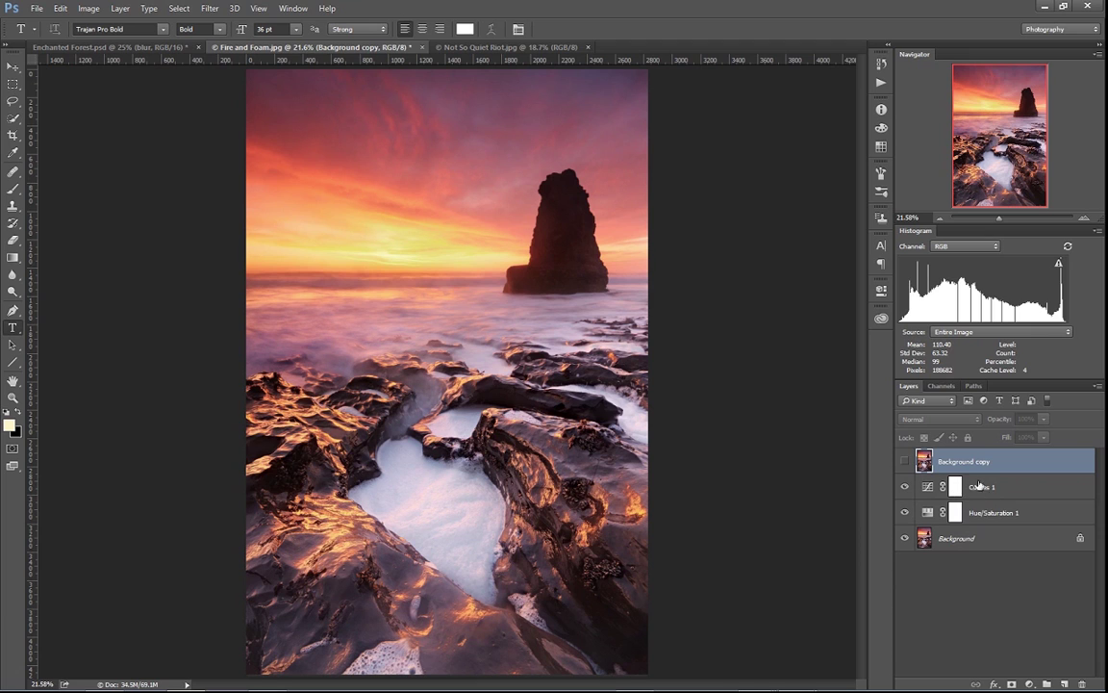
click(905, 461)
click(905, 462)
click(904, 461)
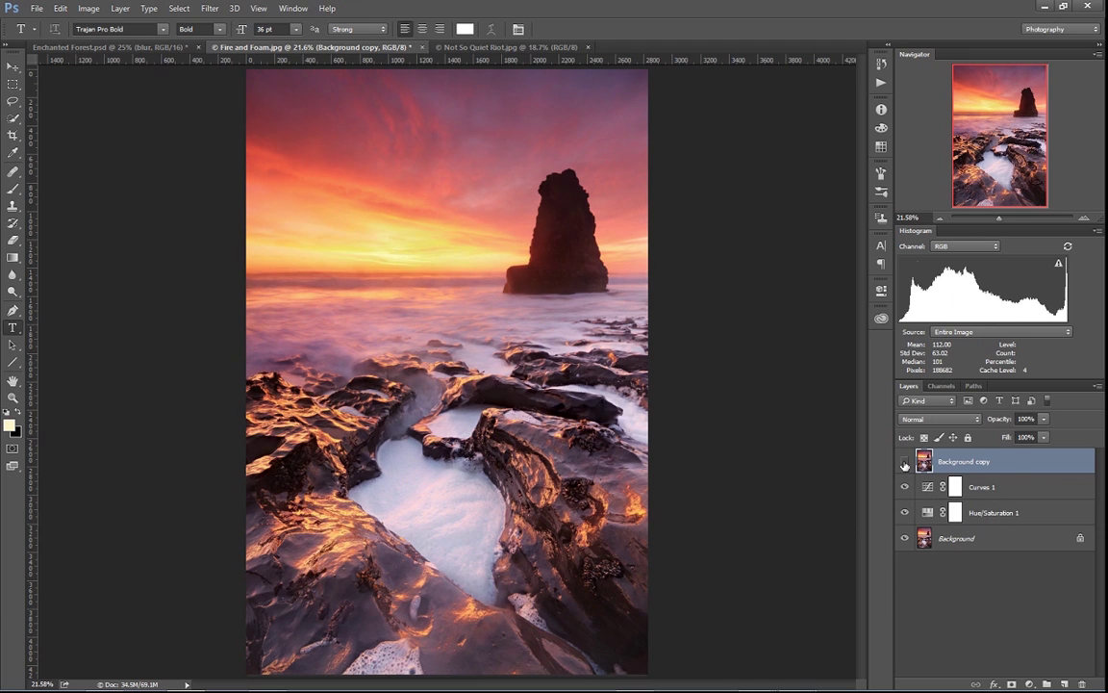
click(905, 462)
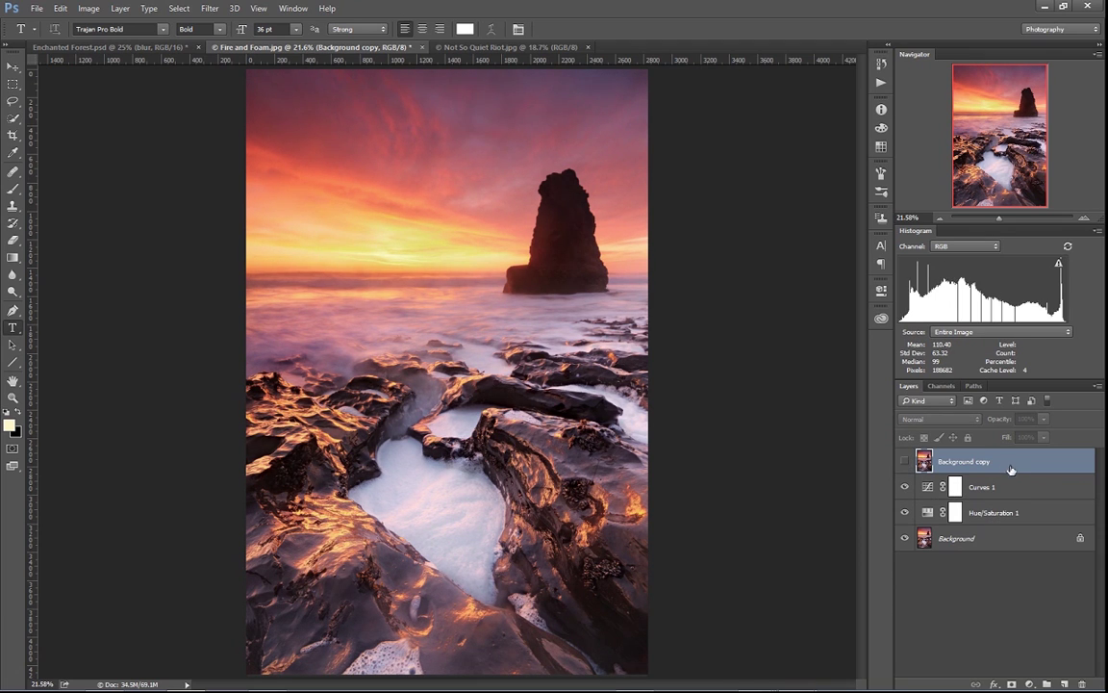
drag(1039, 464, 1082, 682)
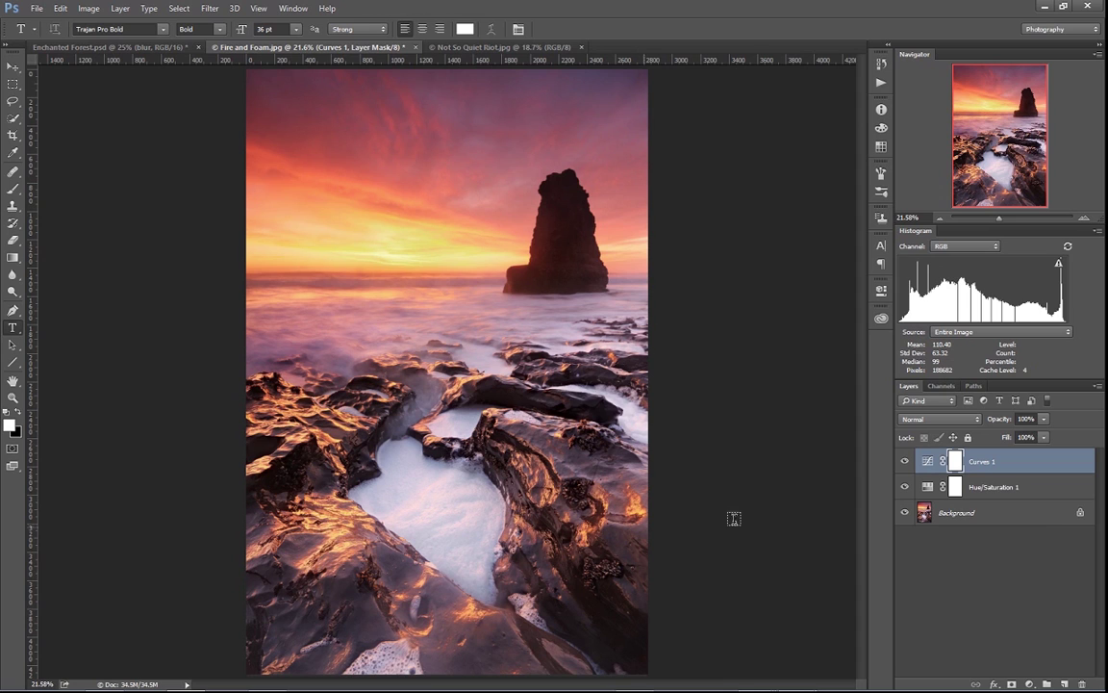
Stamp all visible layers into a new merged layer above Curves 1 and toggle its visibility to compare the image.
key(ctrl+shift+alt+e)
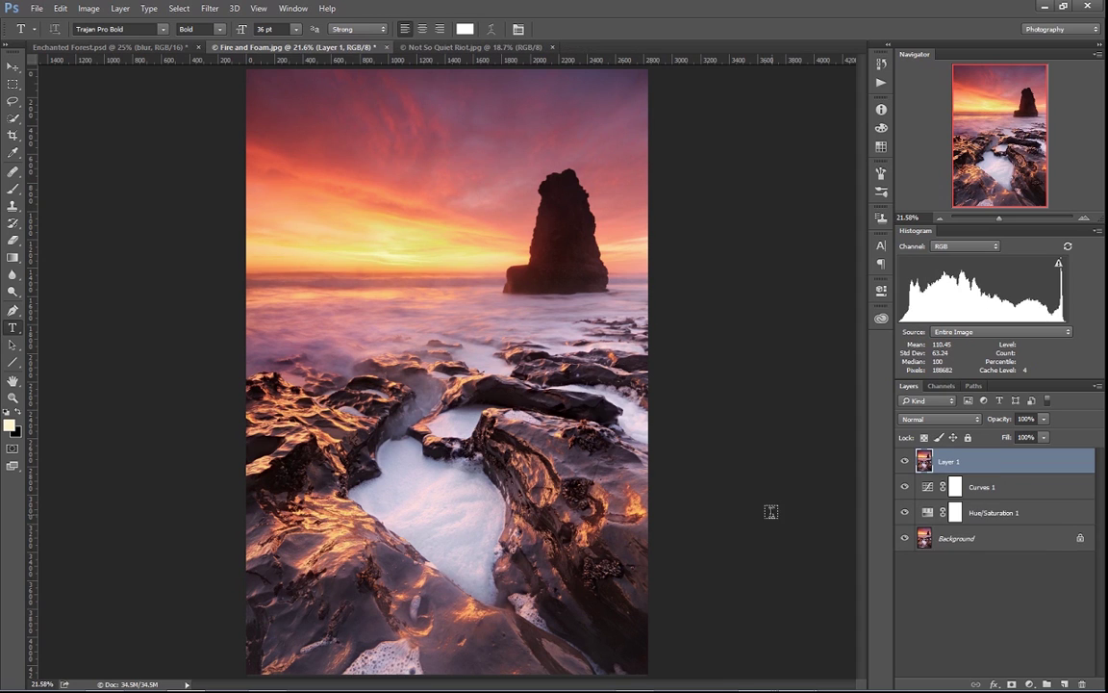
click(905, 462)
click(904, 462)
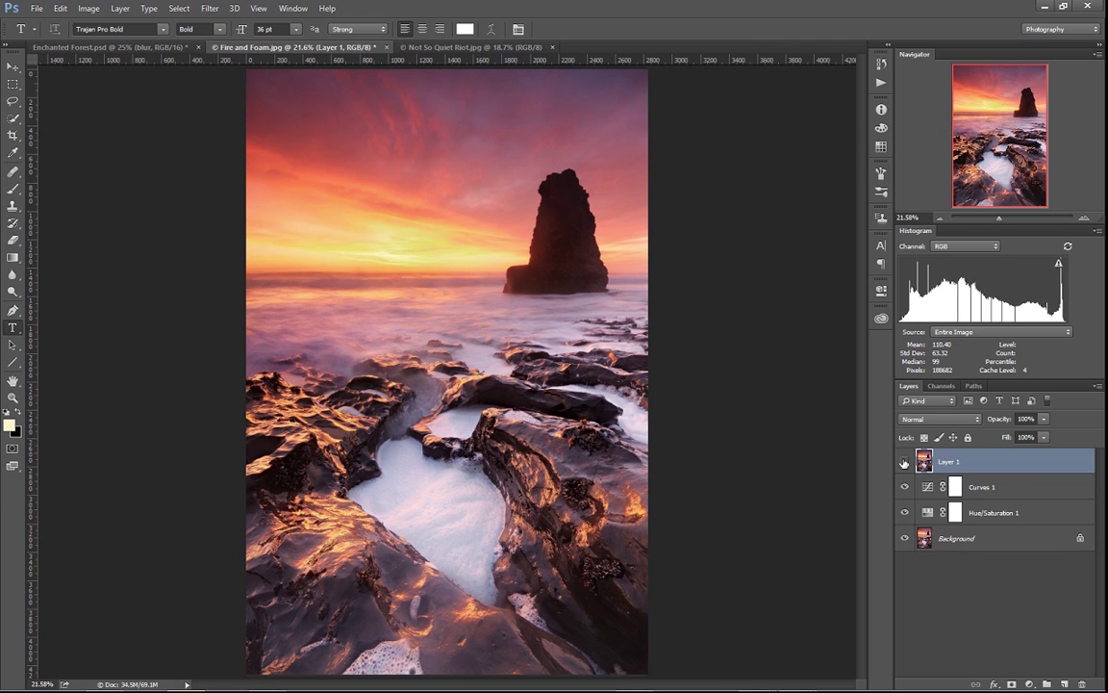
click(904, 463)
click(904, 463)
click(904, 462)
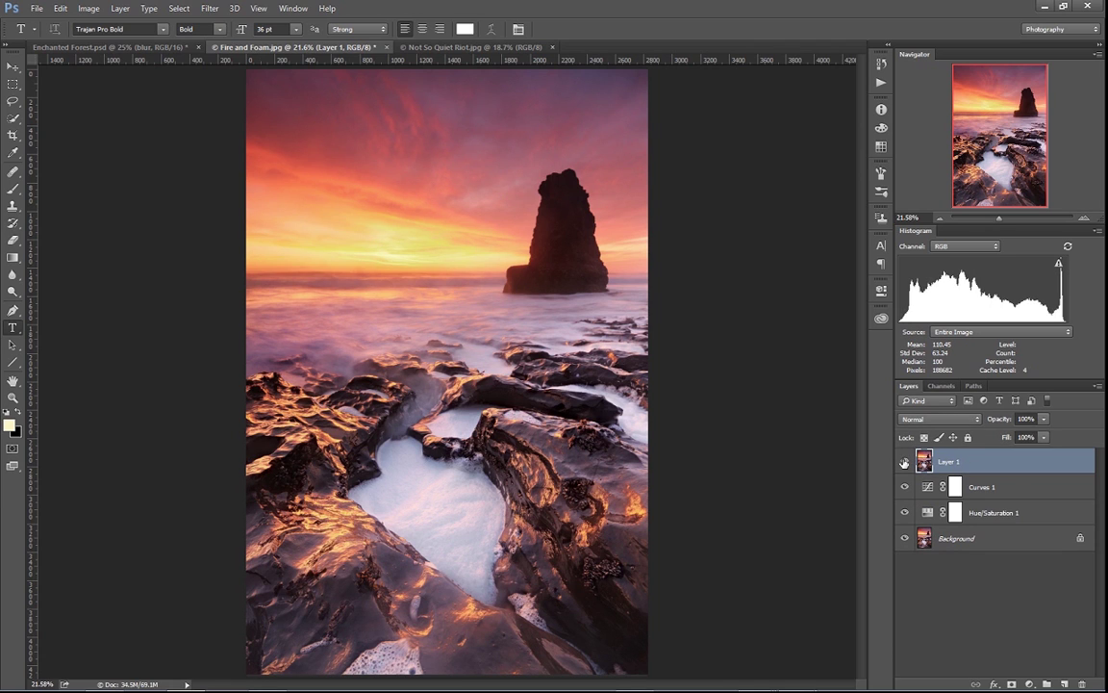
click(905, 463)
click(905, 462)
Apply a Gaussian Blur with a radius of 37.4 pixels to the merged Layer 1.
click(219, 9)
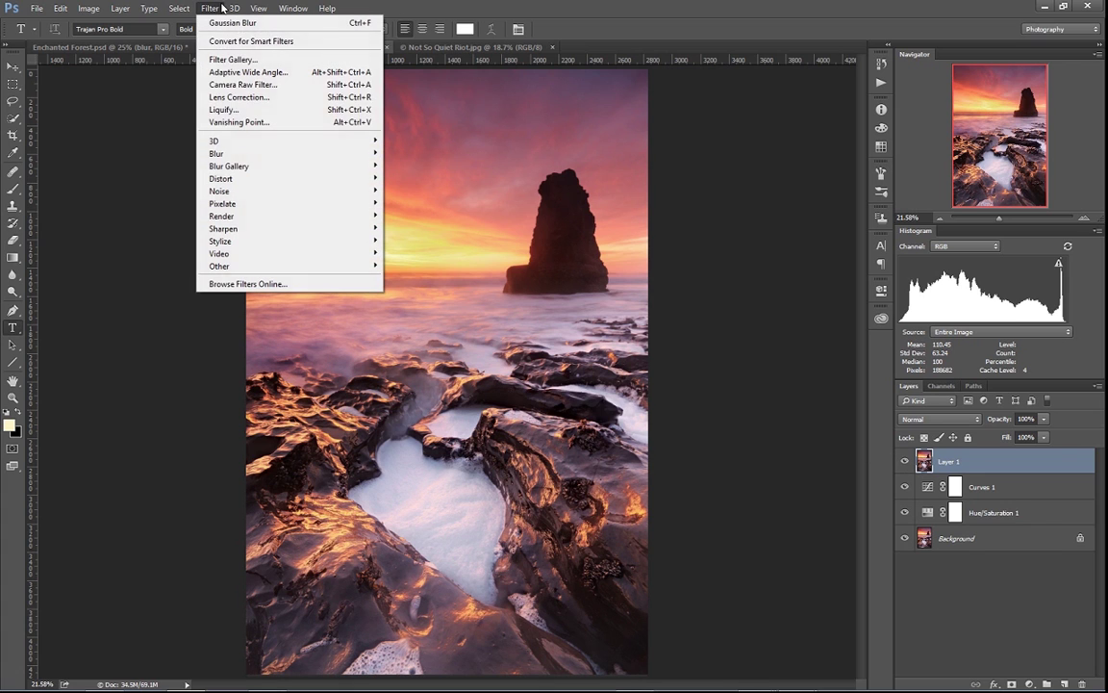
mouse_move(223, 152)
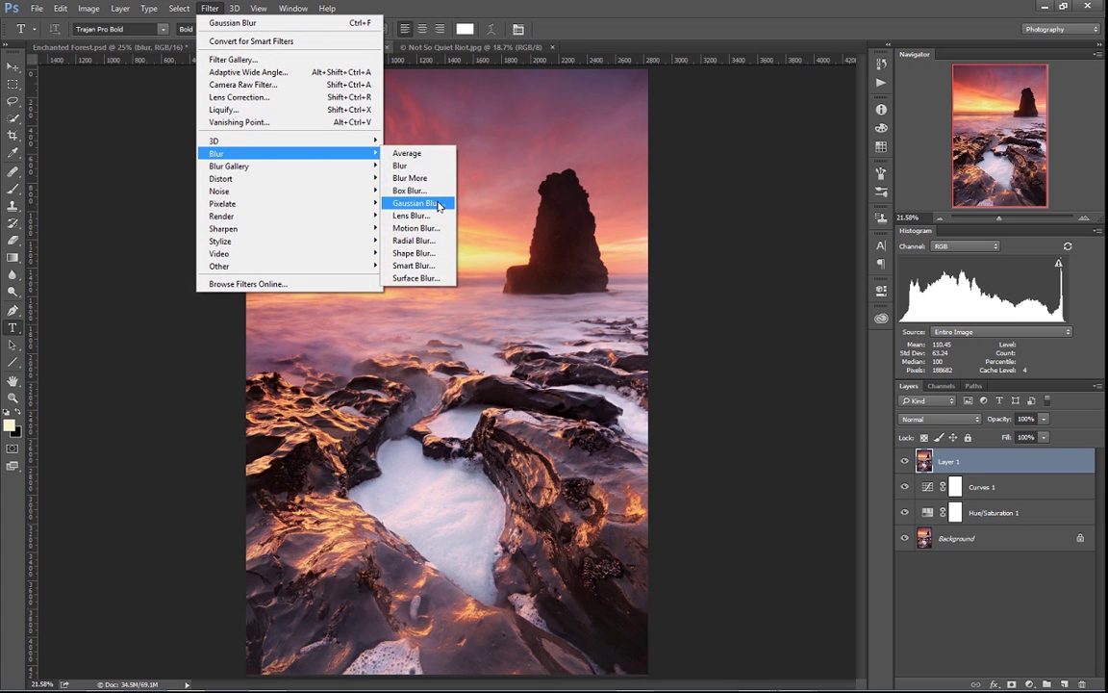
click(434, 202)
drag(738, 341, 733, 335)
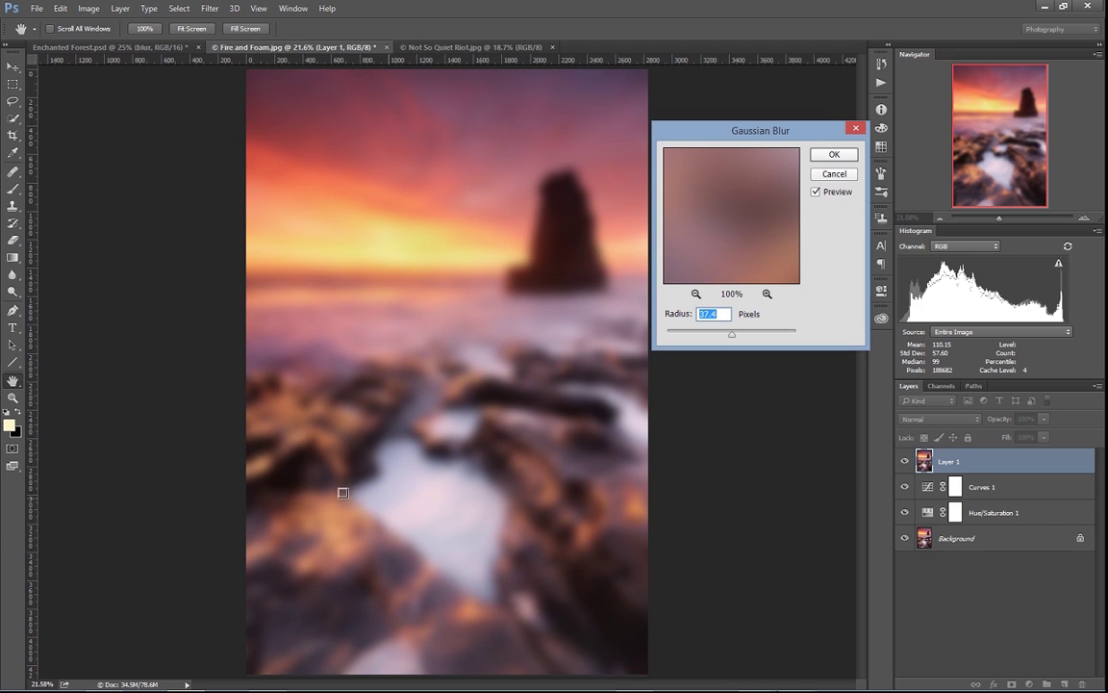
click(853, 160)
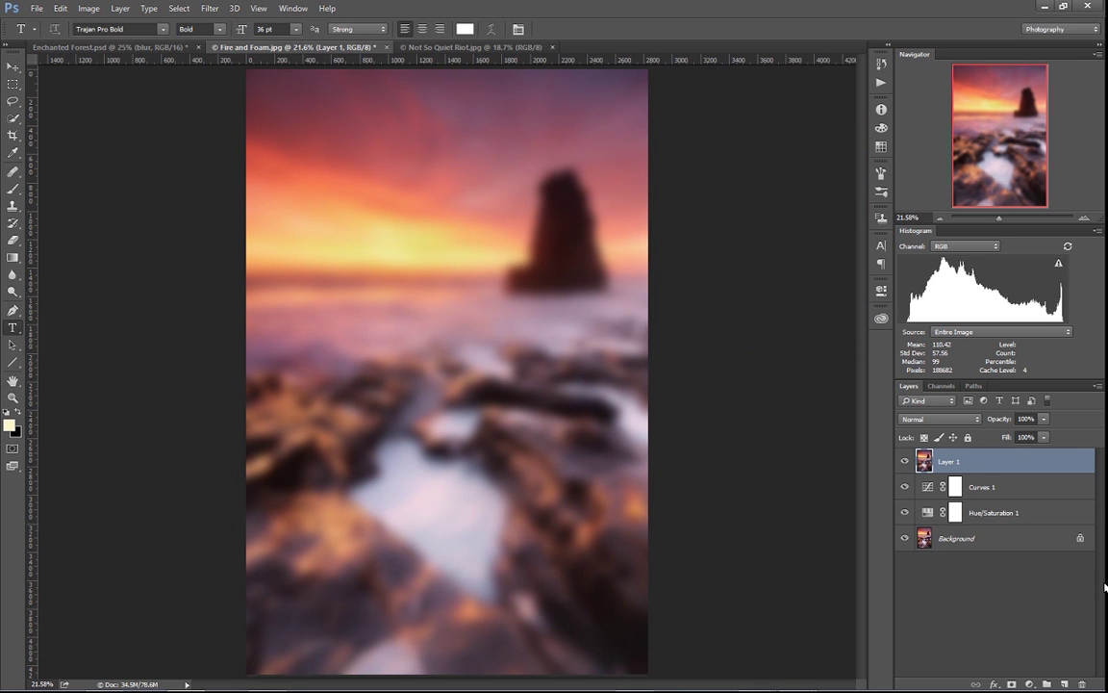
Add a Curves adjustment above the blurred layer with a strong S-curve, mapping input 170 to 236 and input 35 to 30.
click(1029, 684)
click(938, 430)
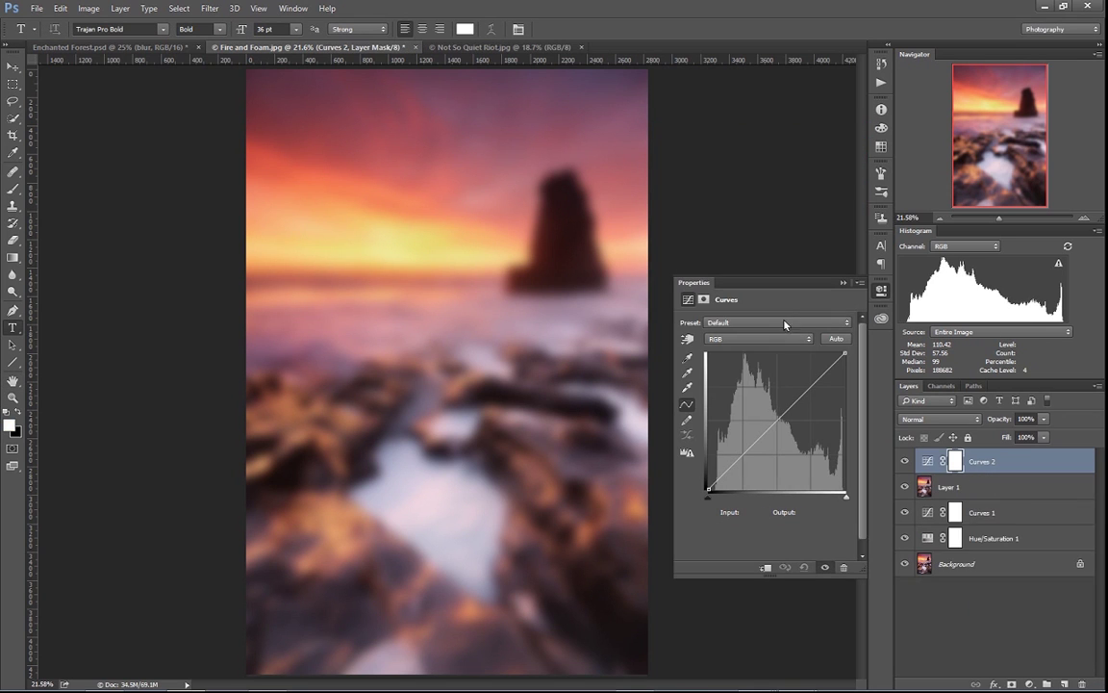
drag(807, 390, 806, 361)
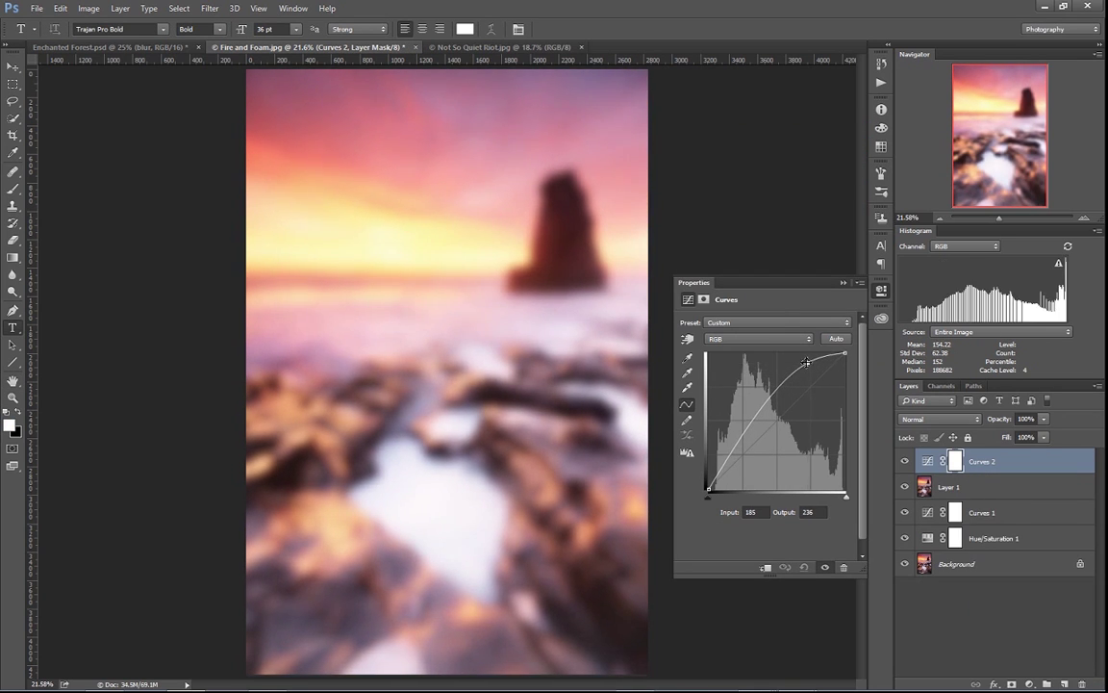
drag(723, 462, 727, 474)
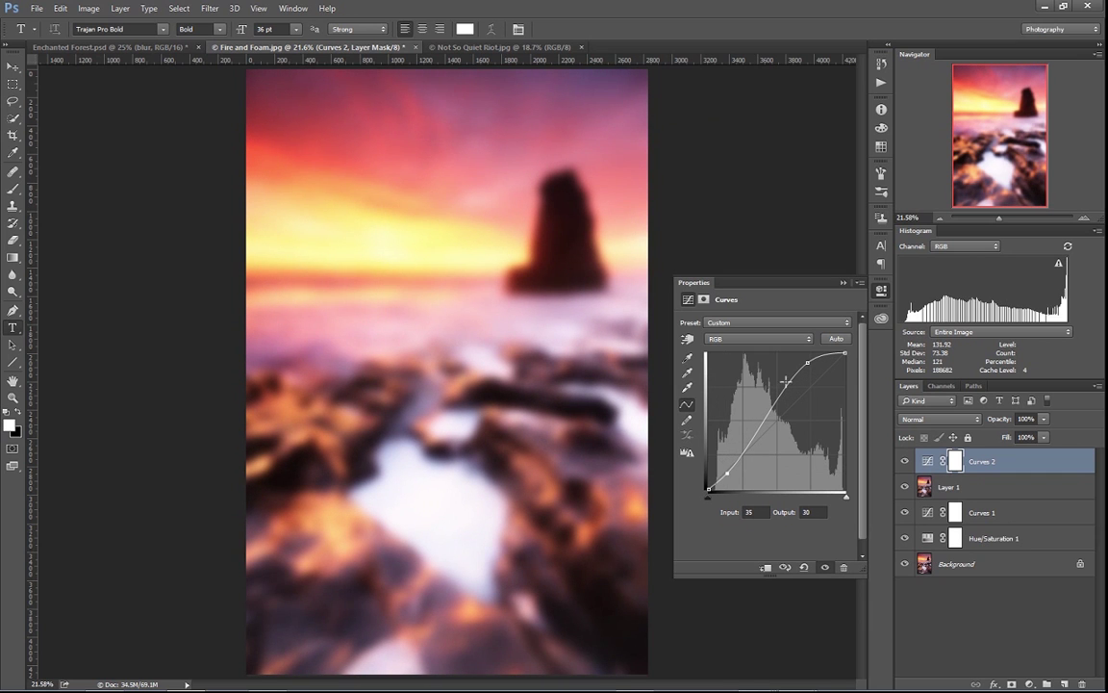
mouse_move(807, 362)
mouse_down()
mouse_move(816, 359)
mouse_move(800, 363)
mouse_up()
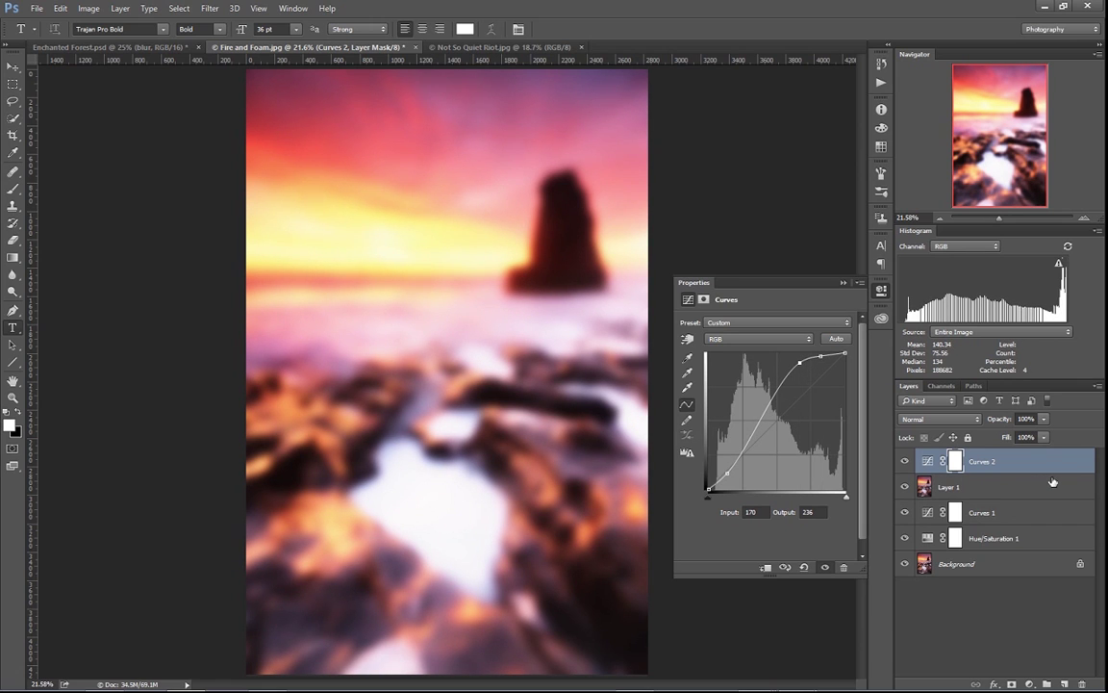
Clip the Curves 2 adjustment to the blurred Layer 1 and lower that layer's opacity to 20%.
drag(1053, 472, 1056, 469)
alt+click(1055, 472)
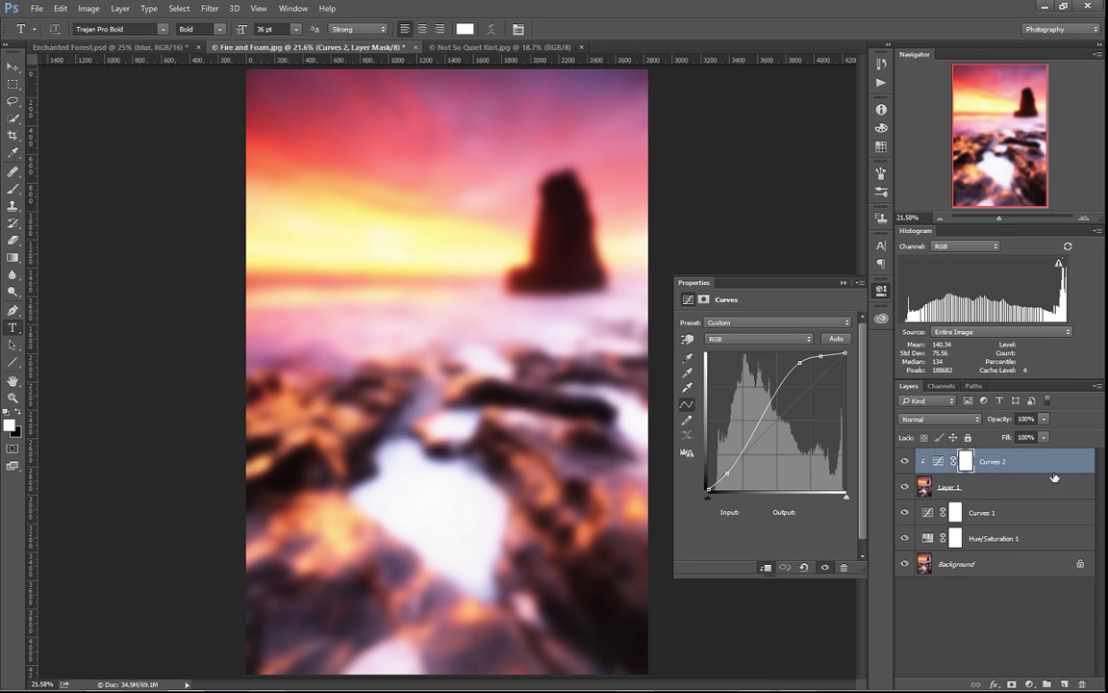
click(1043, 492)
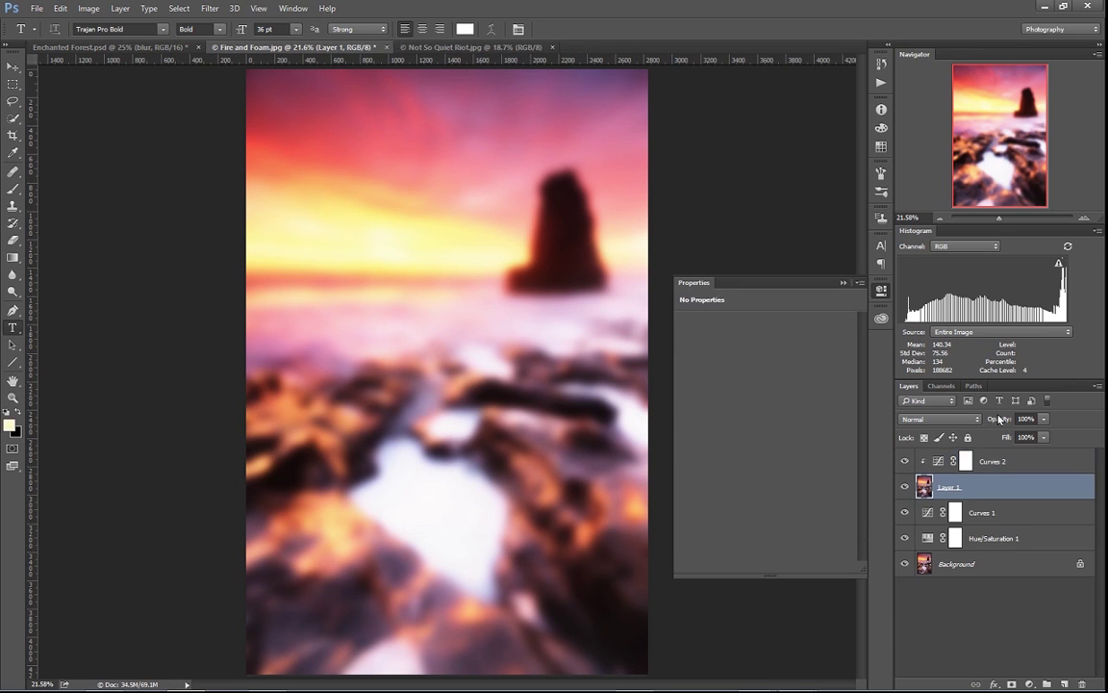
drag(1000, 420, 950, 426)
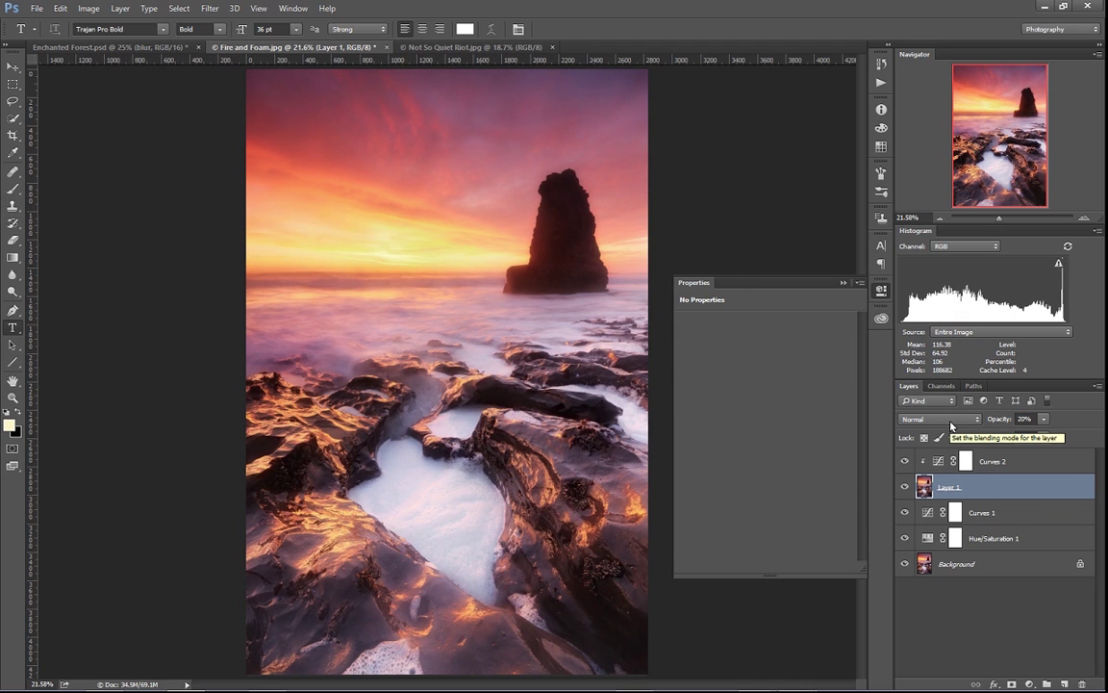
Toggle the visibility of the blurred Layer 1 repeatedly to compare the seascape with and without the glow.
click(904, 487)
click(906, 488)
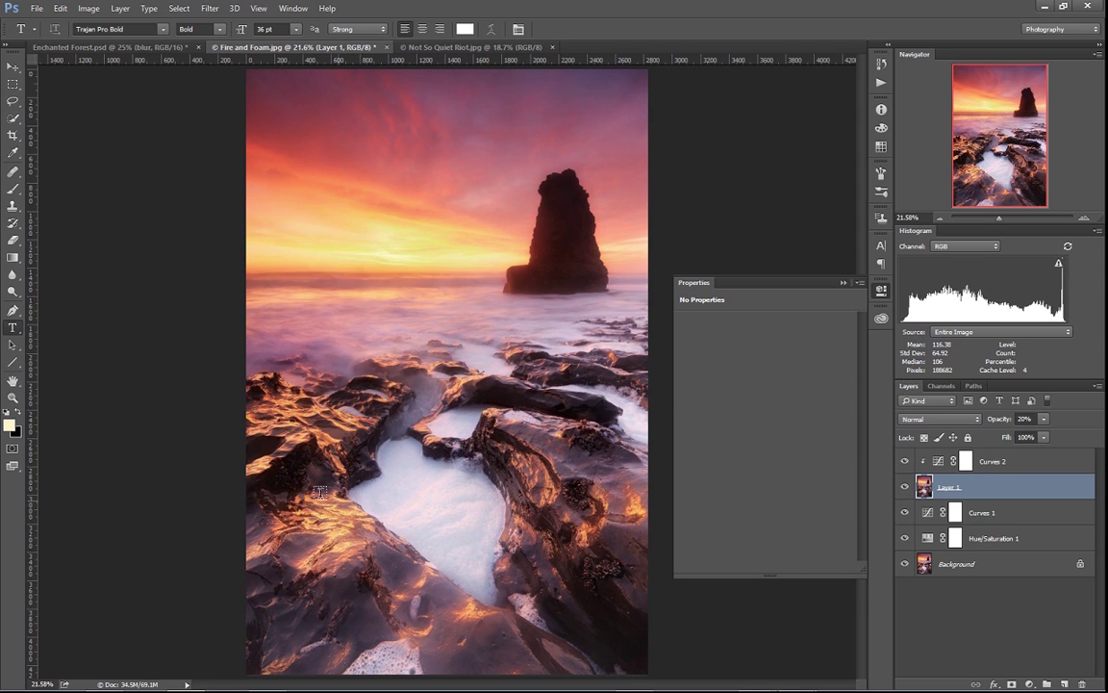
key(v)
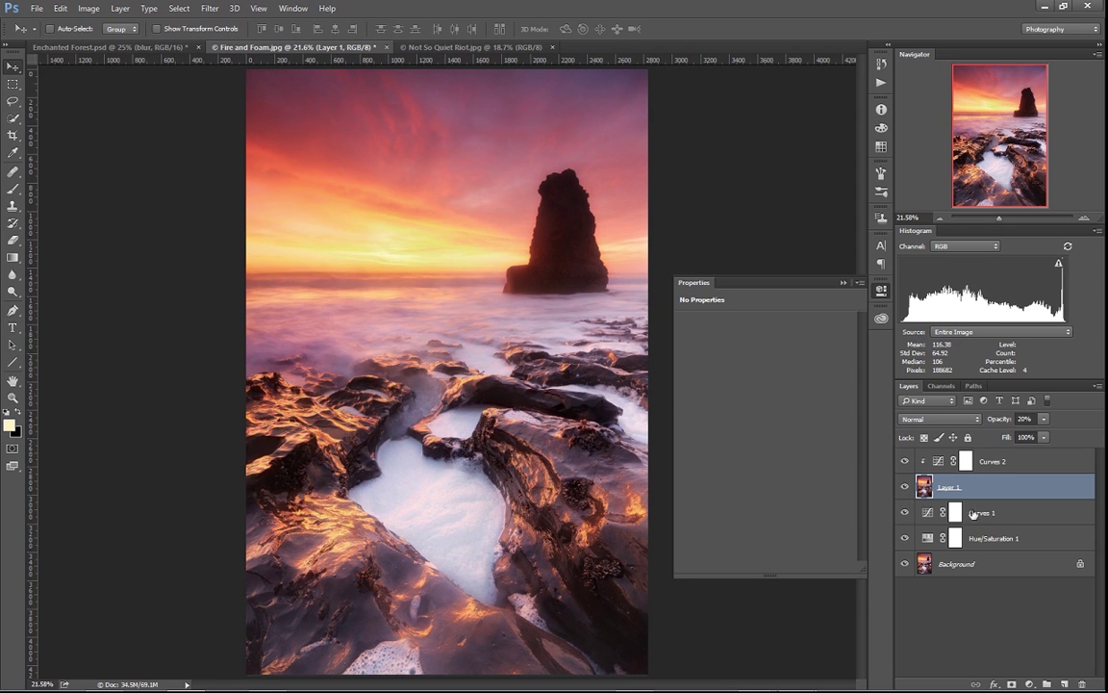
click(904, 487)
click(904, 487)
click(904, 487)
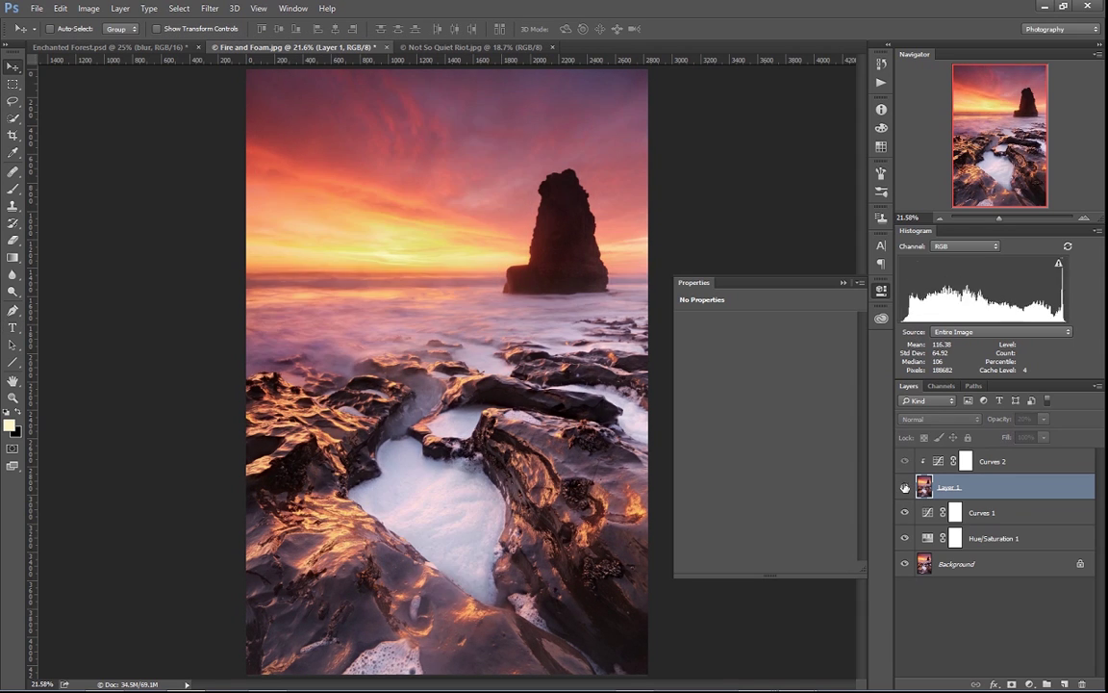
click(904, 486)
click(904, 486)
click(904, 487)
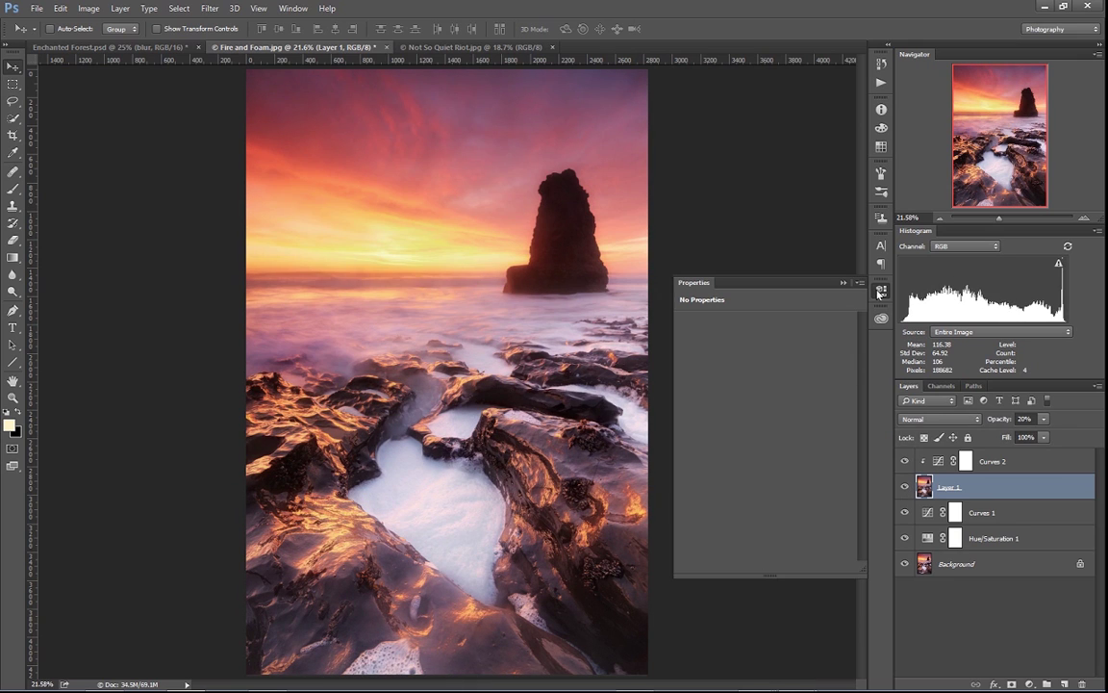
Collapse the adjustment properties and add a black layer mask that hides the glow on Layer 1.
click(749, 274)
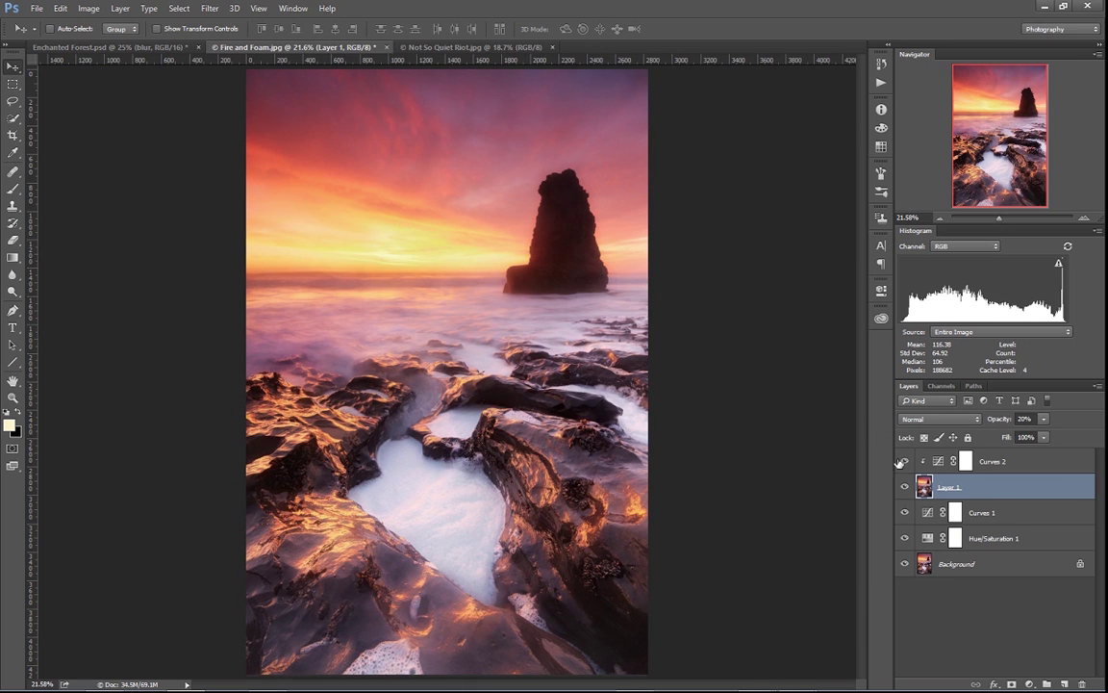
alt+click(1012, 685)
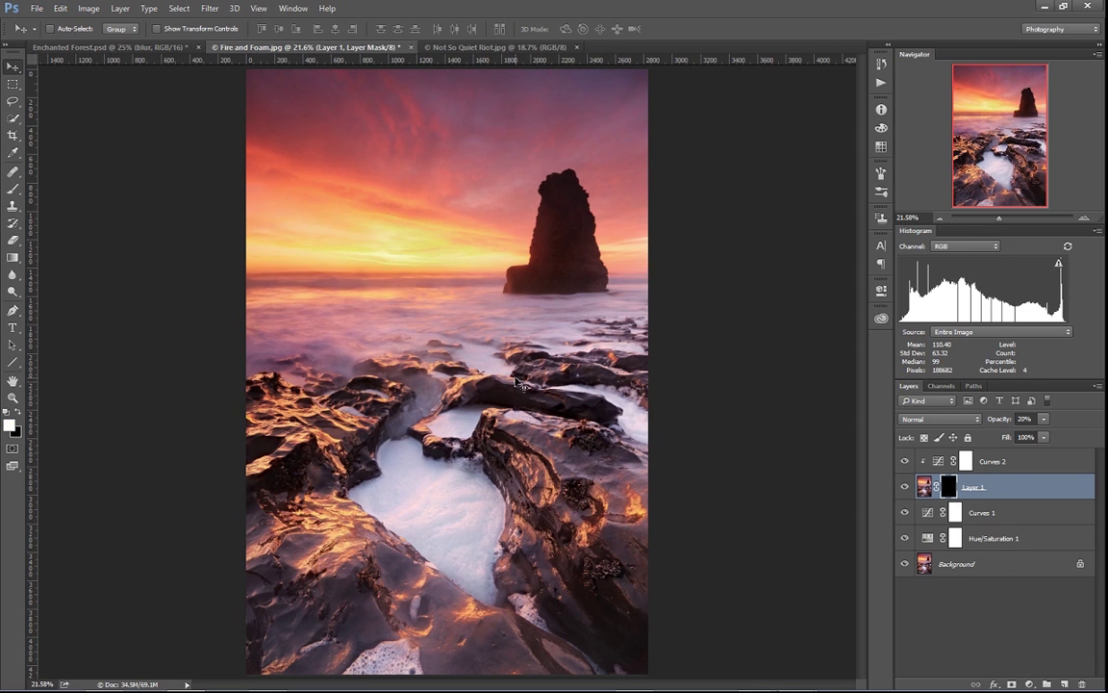
Paint white with the Brush on Layer 1's black mask to reveal the glow over parts of the rocks, foam and sky.
key(b)
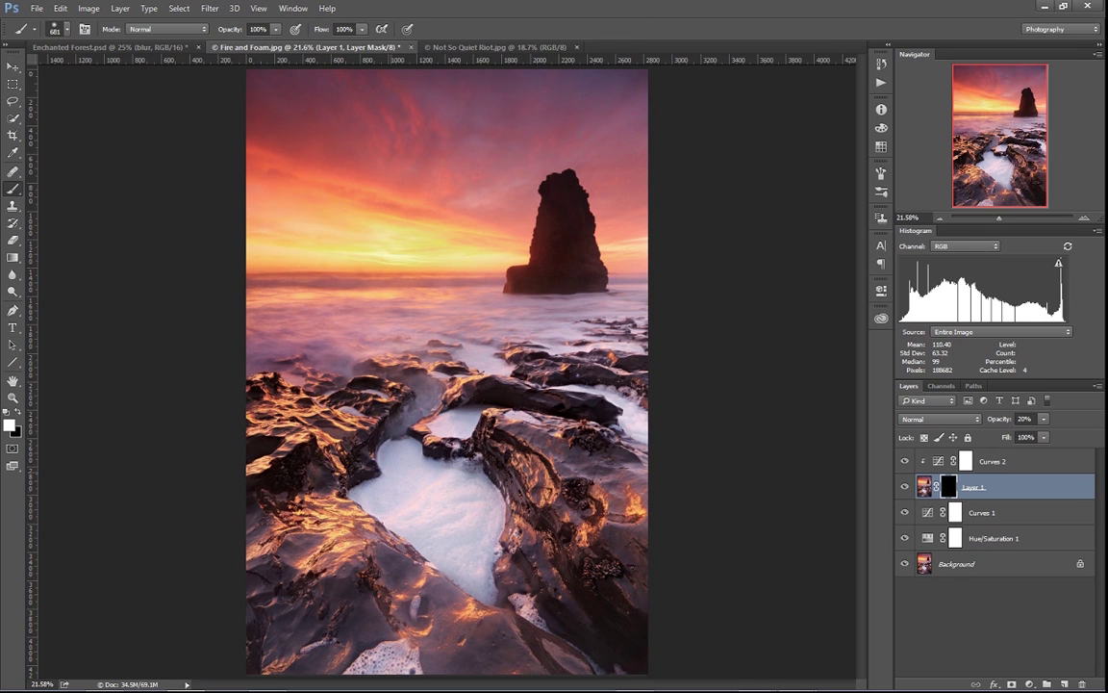
drag(325, 529, 300, 489)
drag(297, 423, 352, 396)
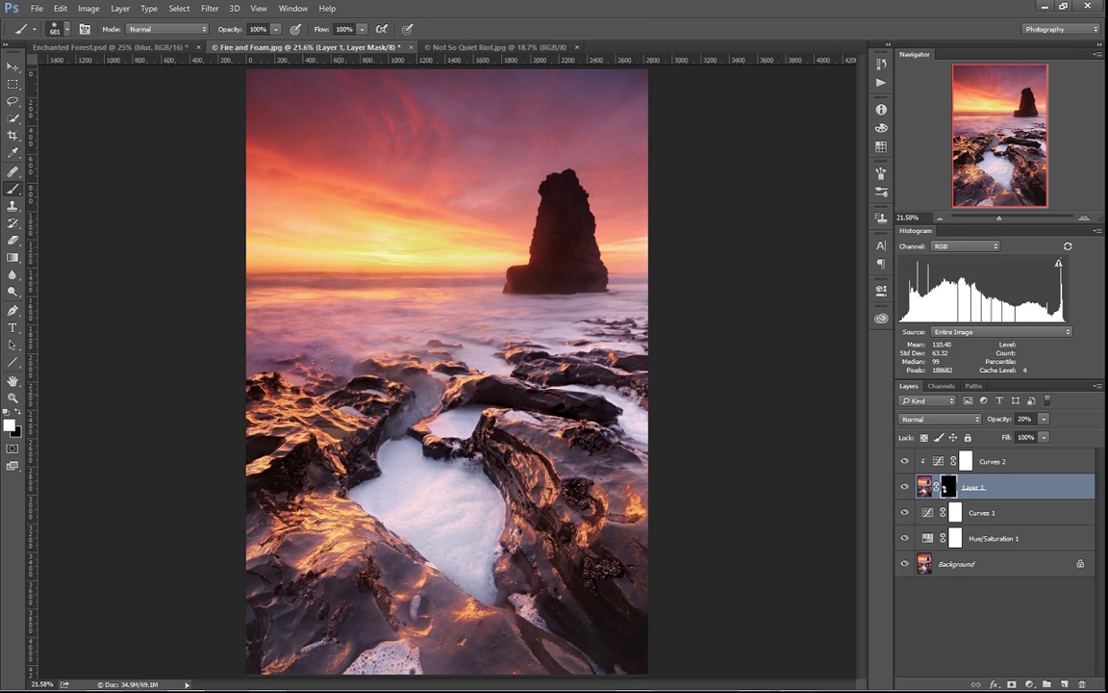
drag(520, 409, 548, 433)
mouse_move(430, 552)
mouse_down()
mouse_move(402, 572)
mouse_move(443, 588)
mouse_up()
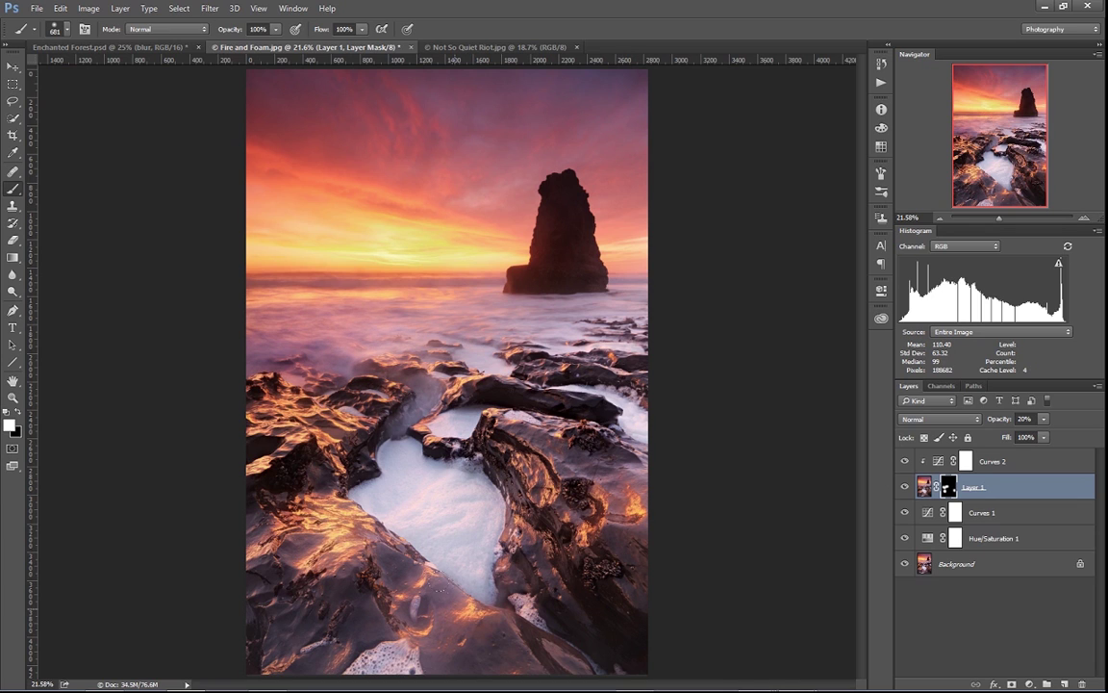
drag(515, 373, 588, 383)
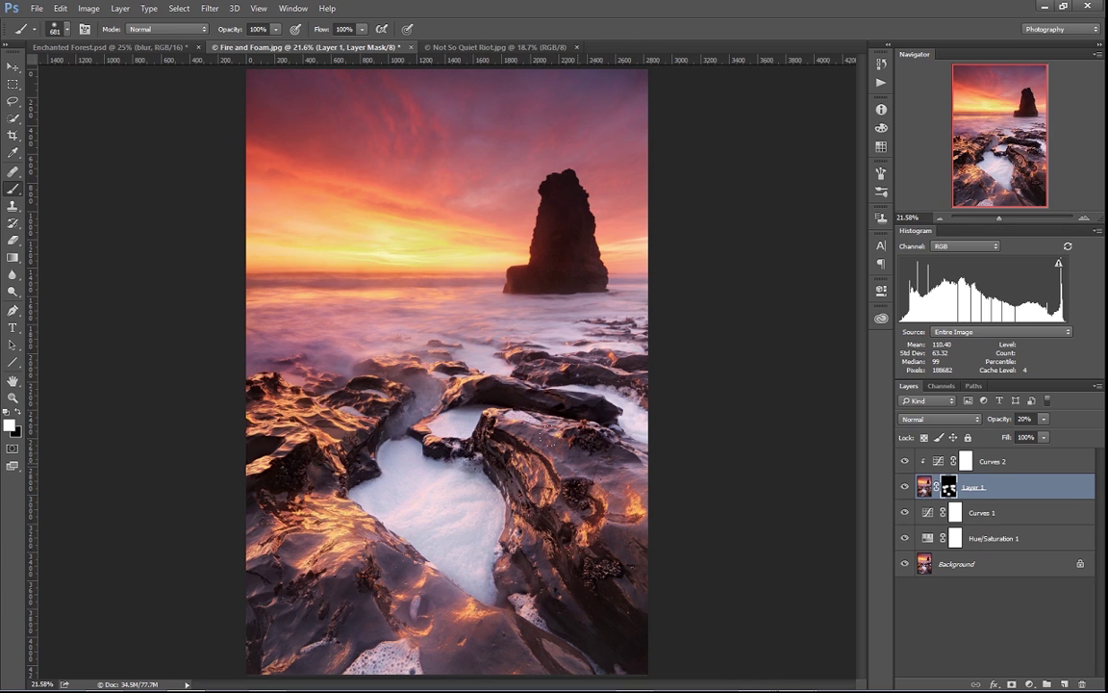
mouse_move(424, 177)
mouse_down()
mouse_move(150, 170)
mouse_move(350, 225)
mouse_move(446, 98)
mouse_move(565, 66)
mouse_move(630, 75)
mouse_move(572, 103)
mouse_move(628, 168)
mouse_move(577, 48)
mouse_move(345, 66)
mouse_move(328, 95)
mouse_move(411, 184)
mouse_move(417, 216)
mouse_move(238, 236)
mouse_up()
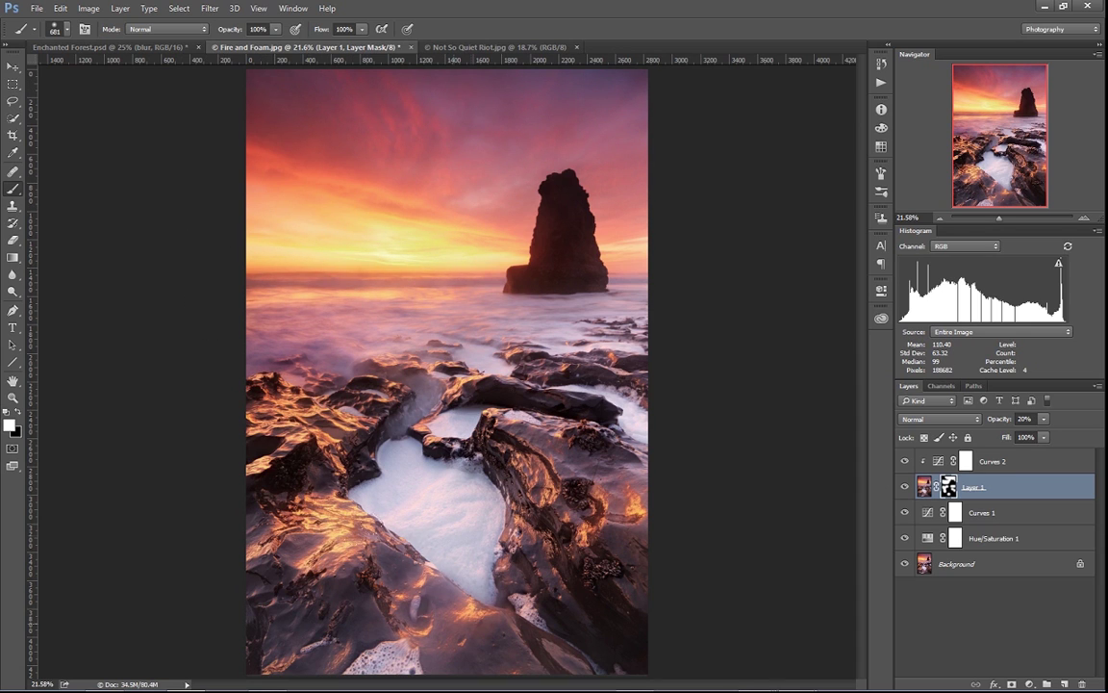
Toggle Layer 1's visibility repeatedly to compare the seascape with and without the selectively painted glow.
click(904, 487)
click(904, 486)
click(905, 487)
click(904, 487)
click(904, 487)
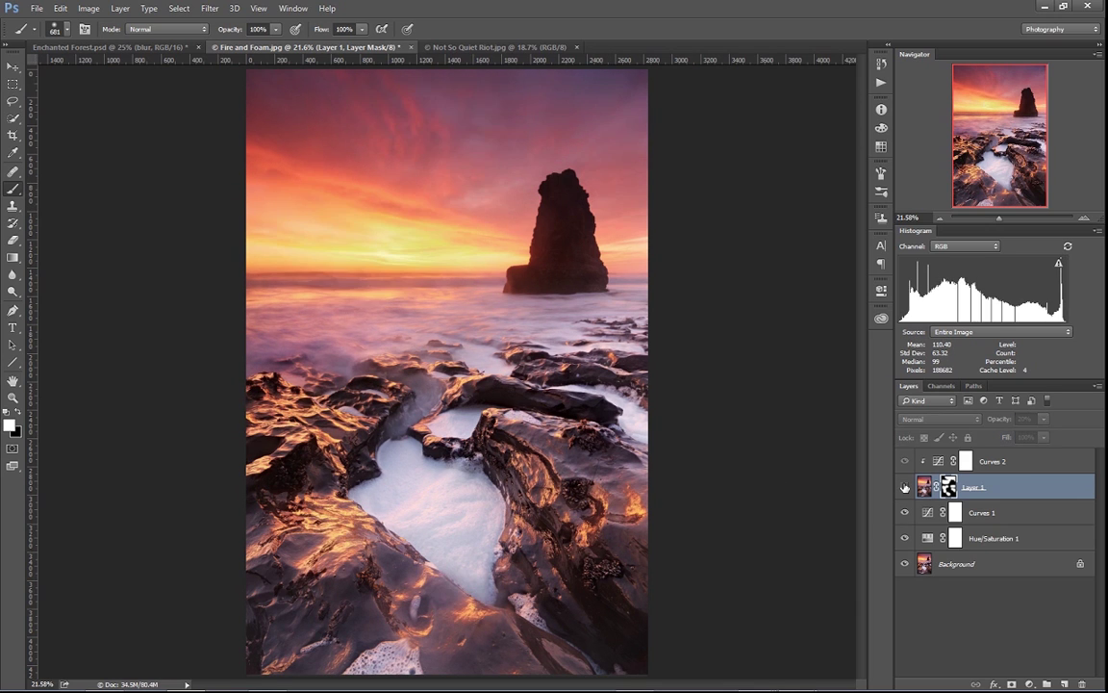
click(904, 487)
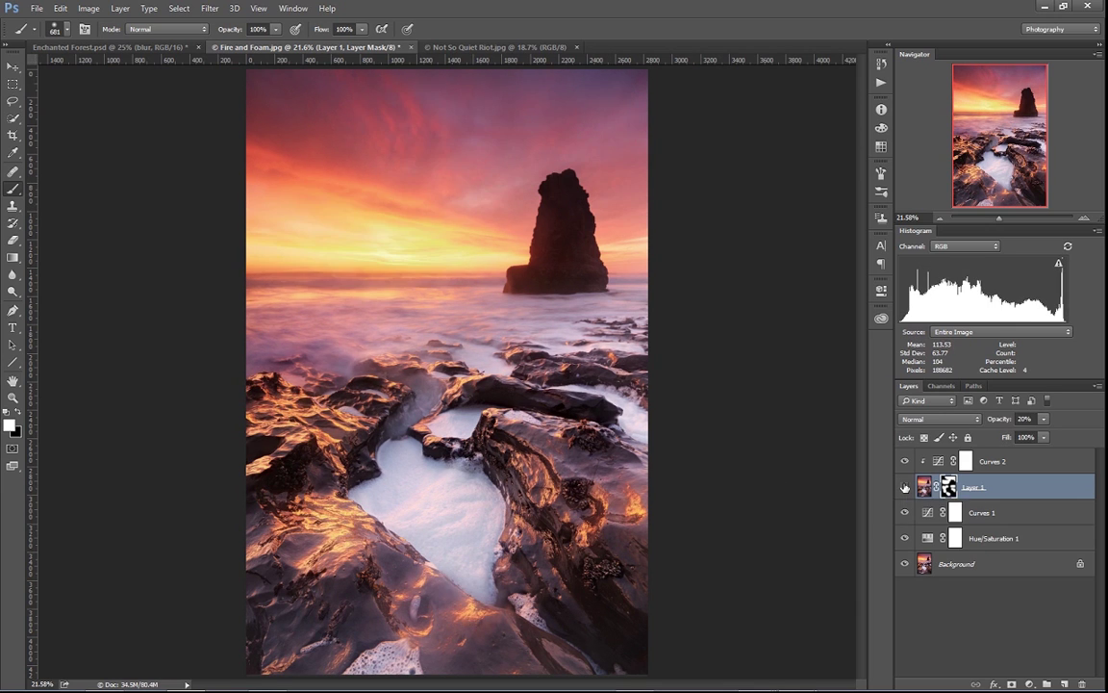
click(905, 487)
click(905, 487)
click(905, 487)
click(904, 487)
In Not So Quiet Riot.jpg, duplicate the Background layer and apply a strong Gaussian Blur to the copy.
click(504, 48)
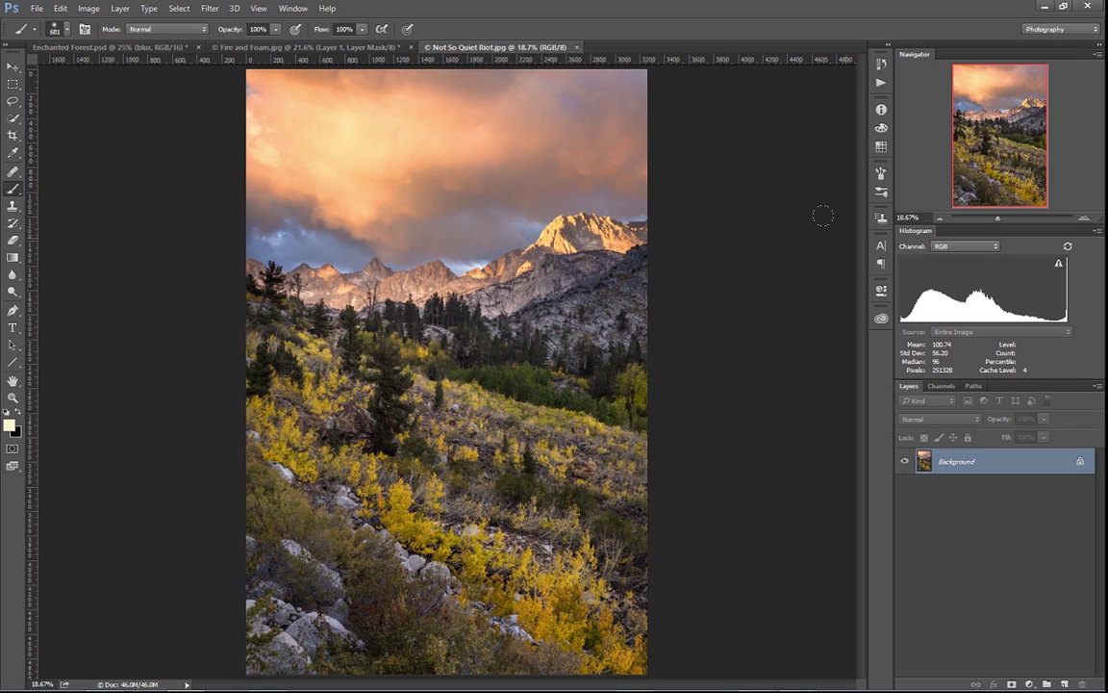
key(ctrl+j)
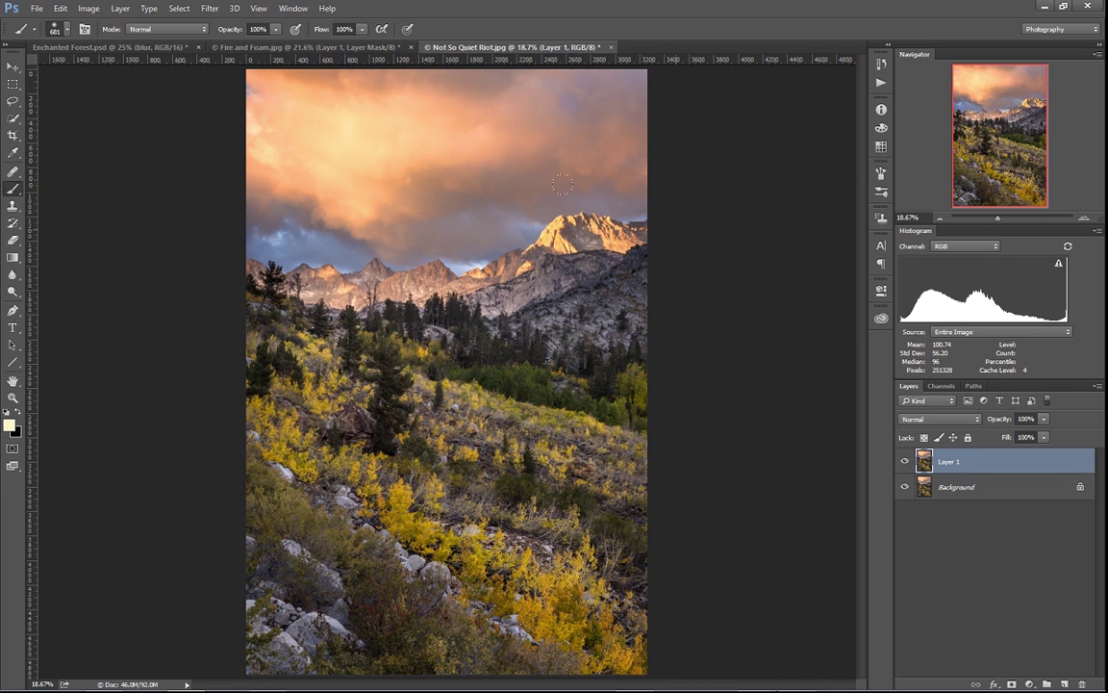
click(209, 8)
mouse_move(230, 154)
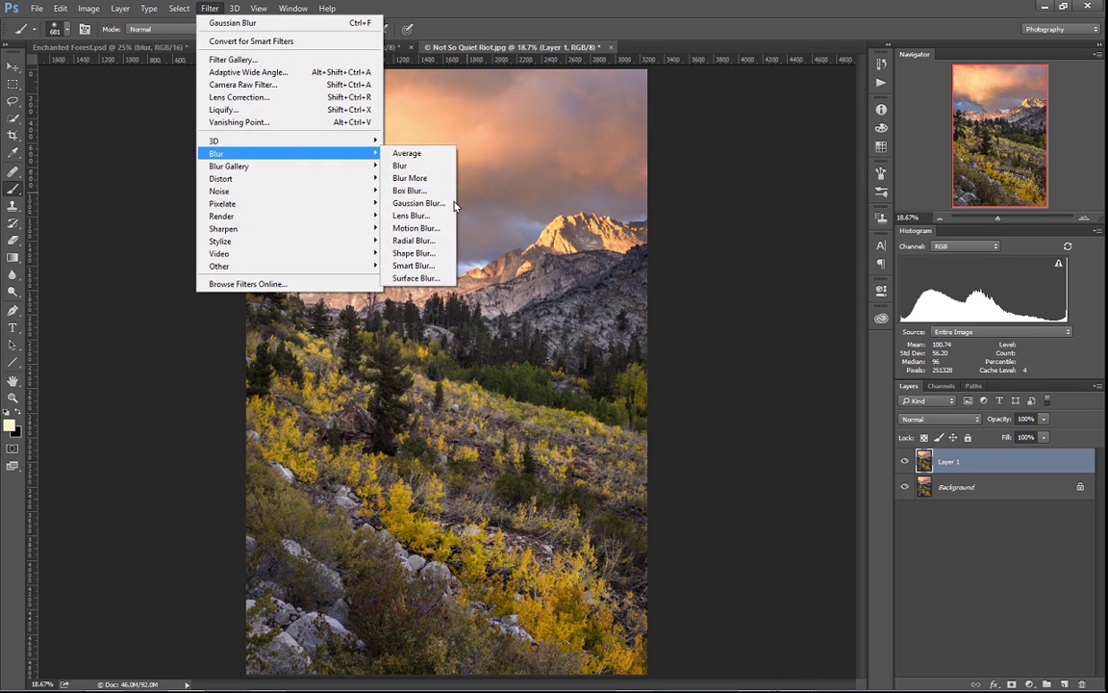
click(418, 202)
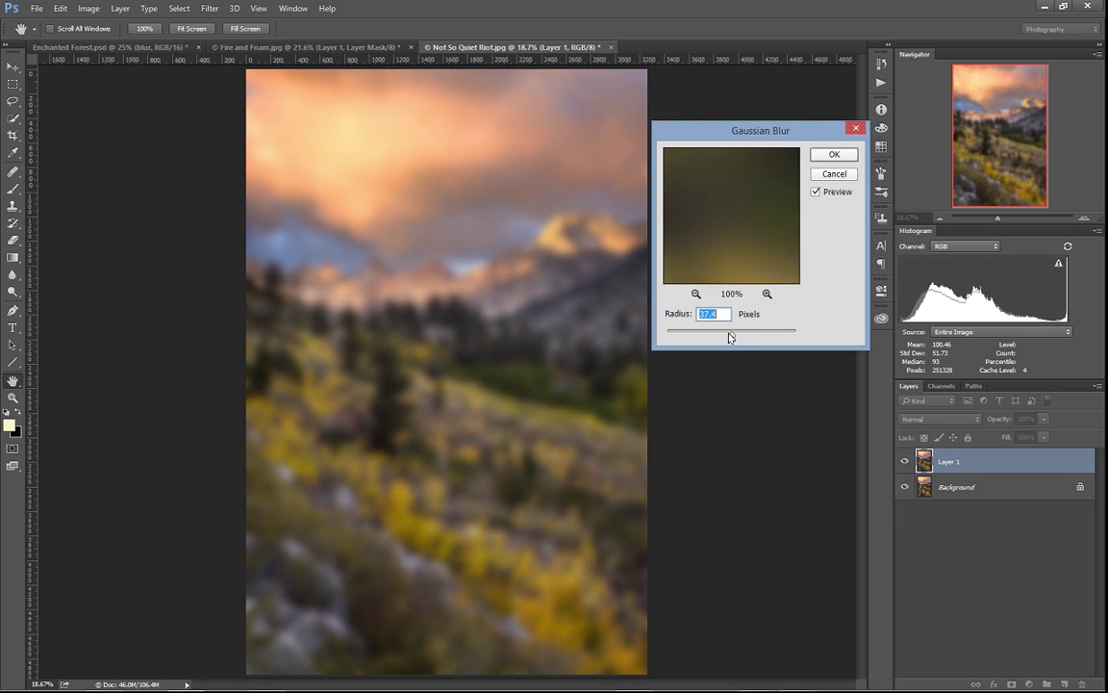
drag(731, 336, 734, 339)
click(835, 156)
key(b)
Add a Curves adjustment with a strong S-curve, mapping input 164 to 242 and pulling the shadows slightly down.
click(1029, 681)
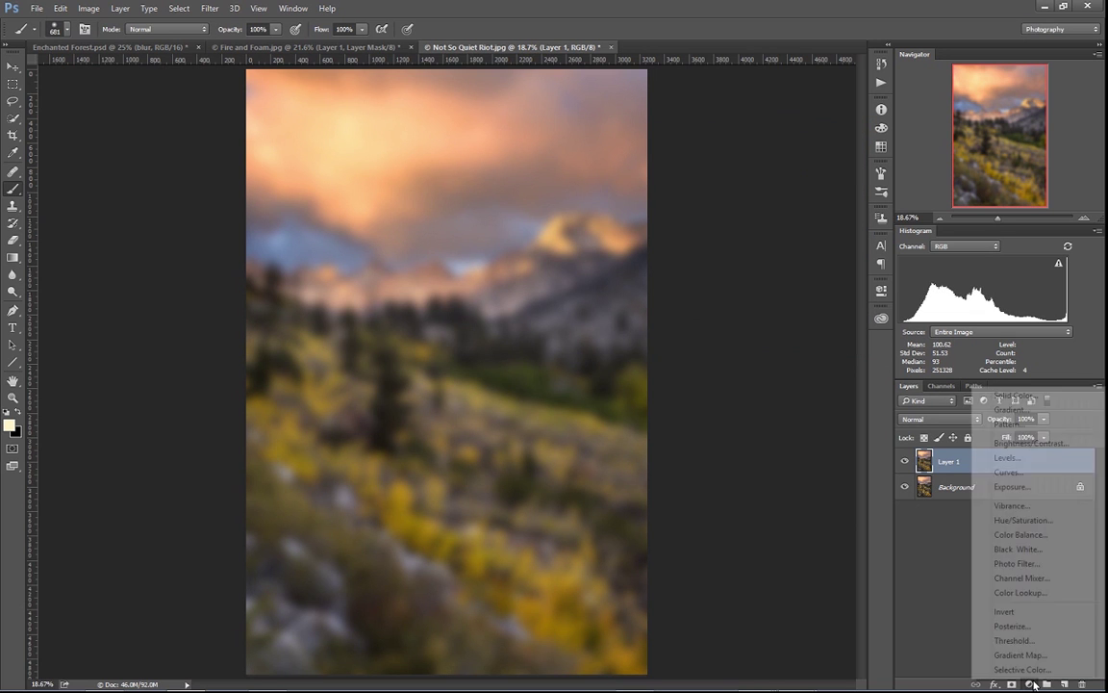
click(1044, 469)
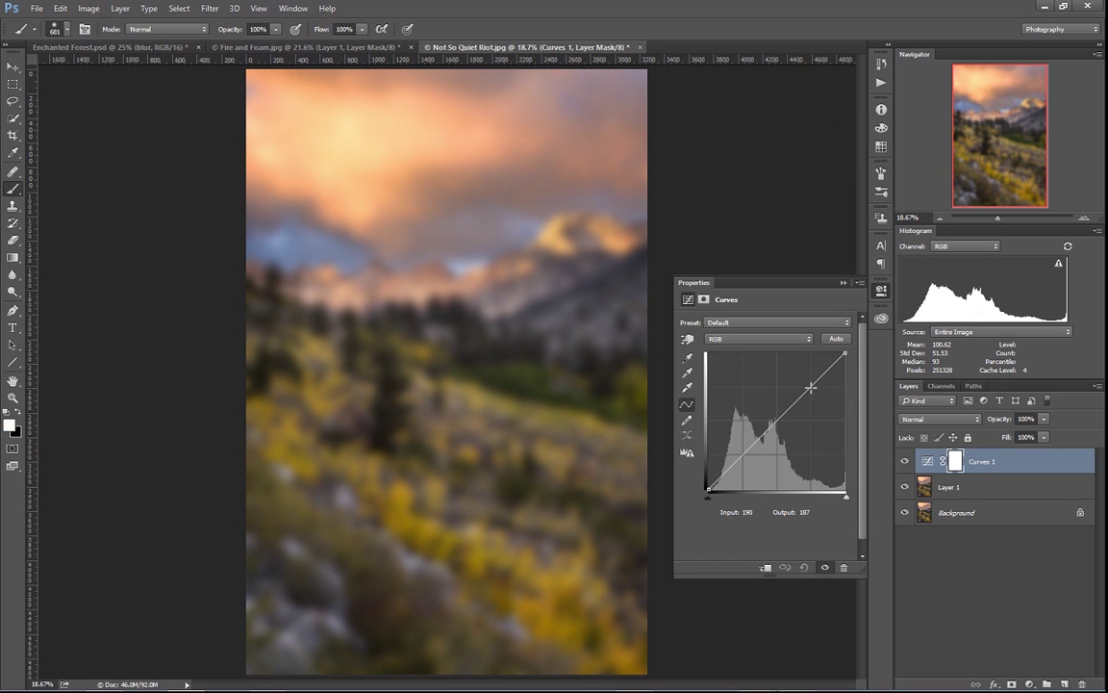
drag(806, 393, 806, 360)
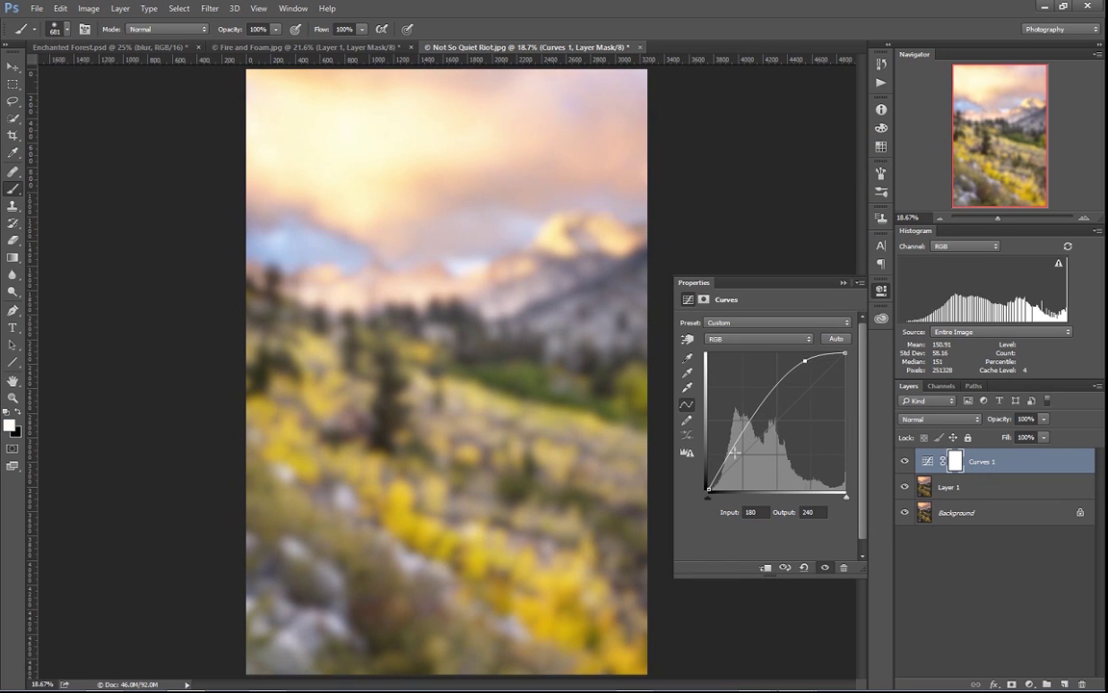
drag(724, 465, 724, 474)
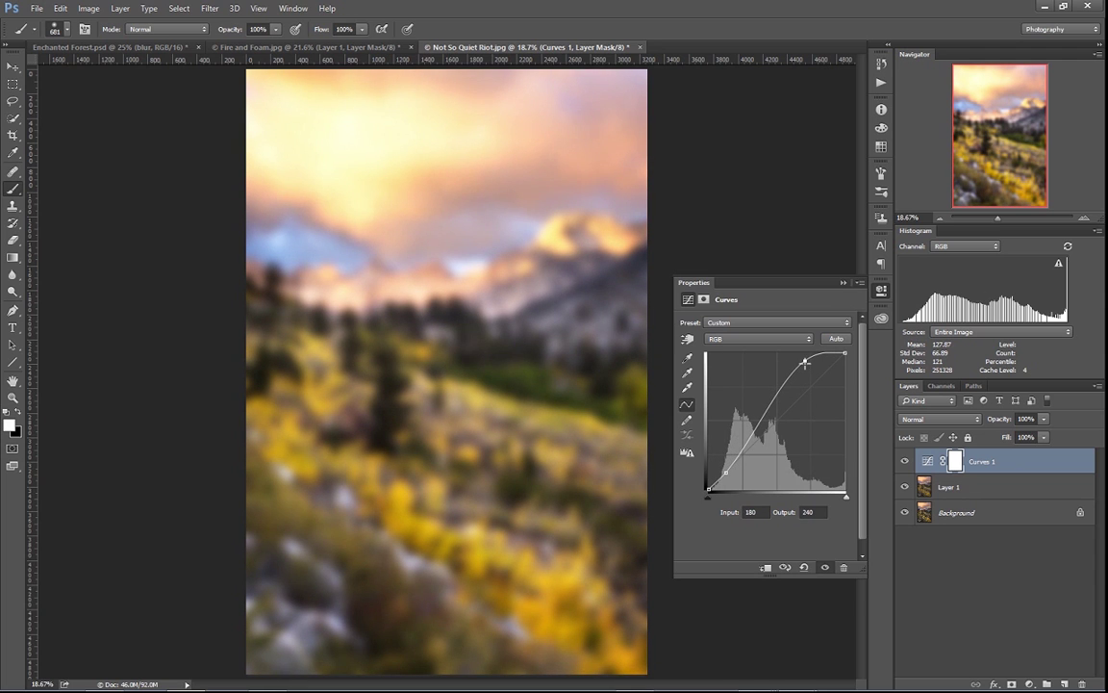
drag(805, 362, 798, 363)
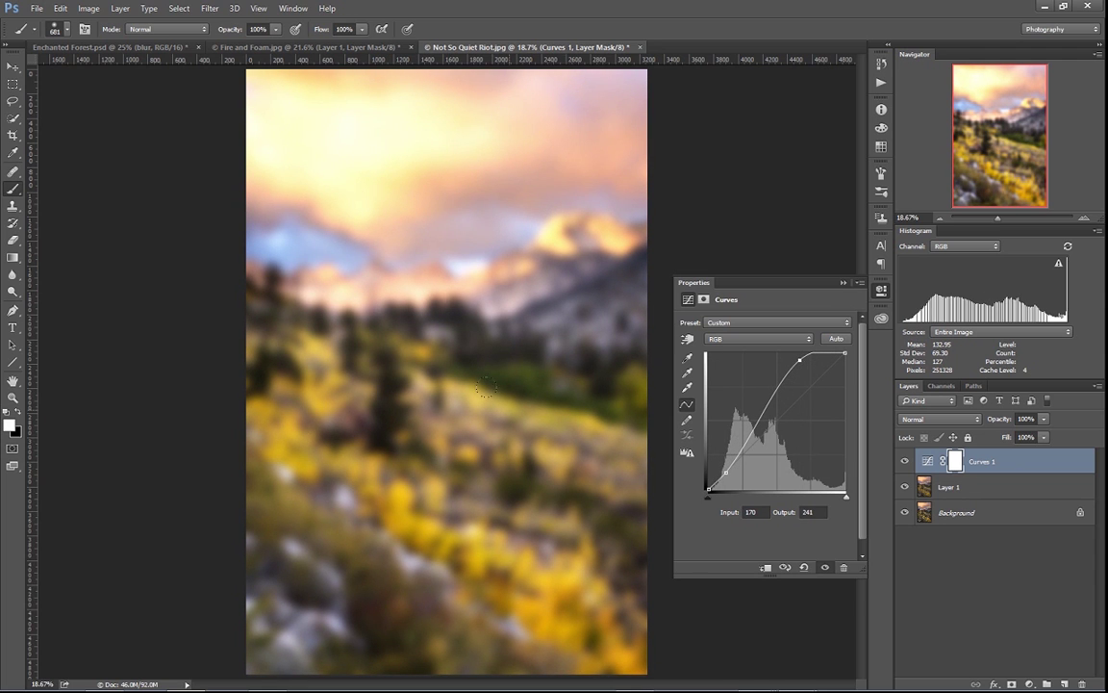
drag(800, 360, 797, 359)
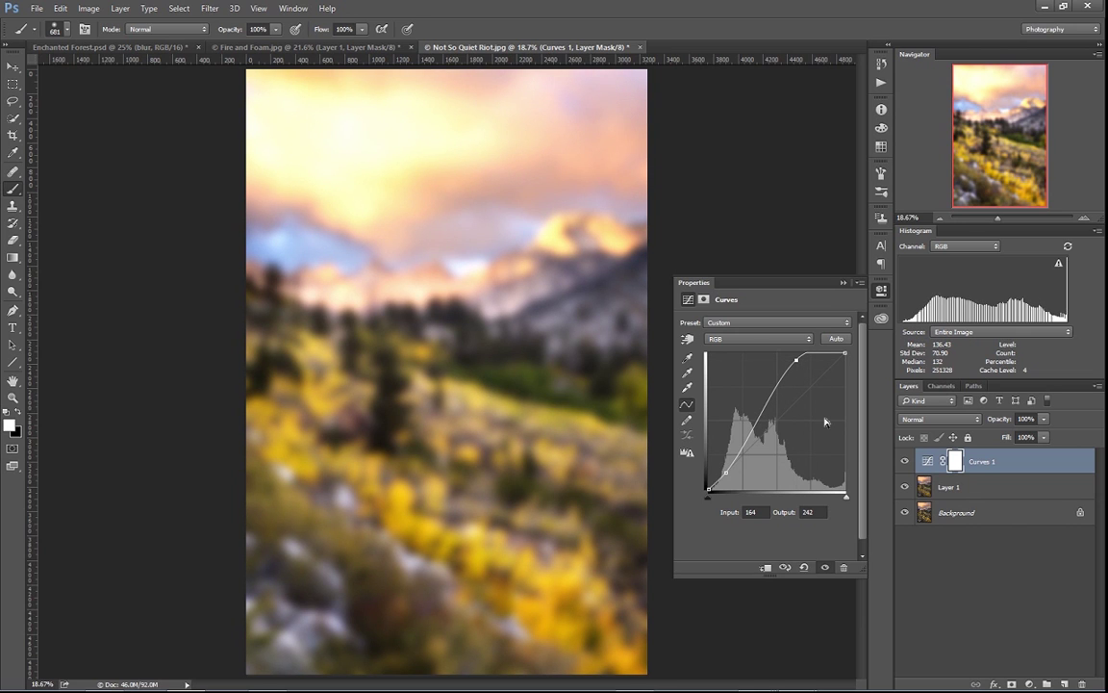
Clip the Curves 1 adjustment to the blurred Layer 1 and lower that layer's opacity to 19%.
alt+click(1050, 471)
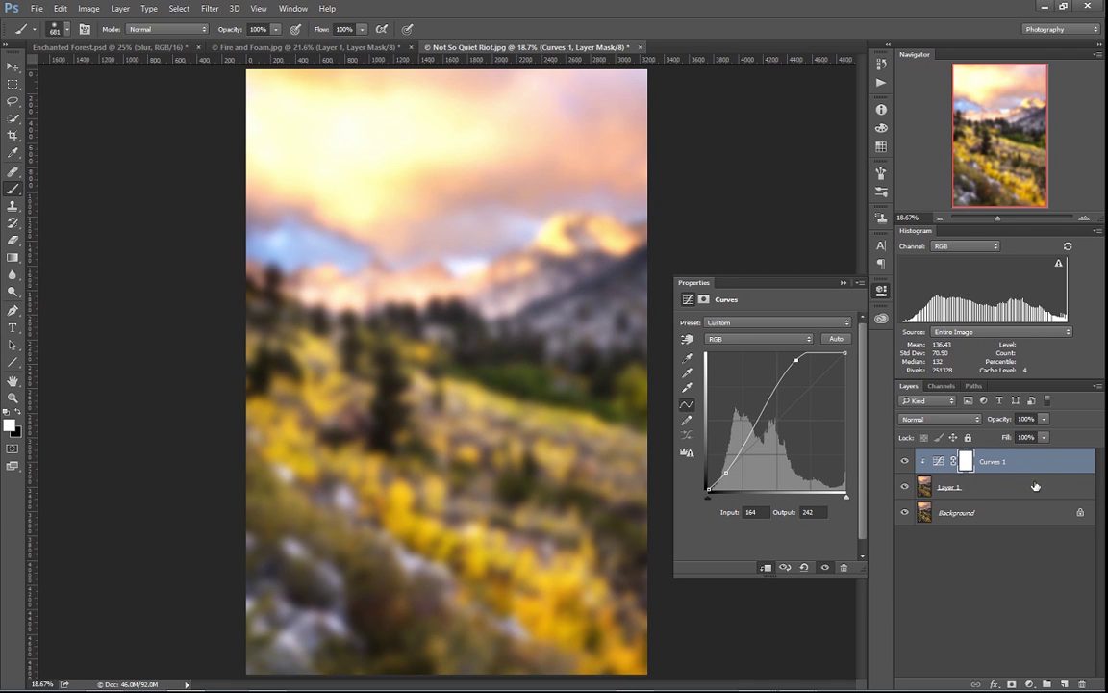
click(1037, 488)
drag(1001, 420, 950, 418)
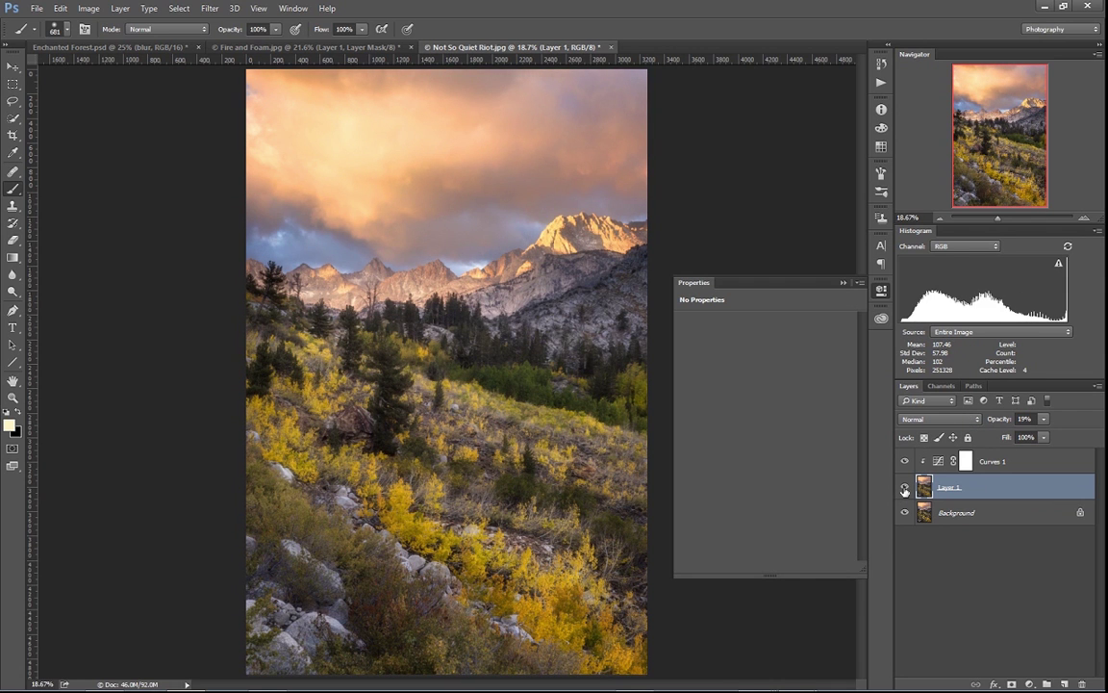
Toggle Layer 1's visibility repeatedly to compare the whole mountain landscape with and without the glow.
click(904, 489)
click(904, 488)
click(904, 489)
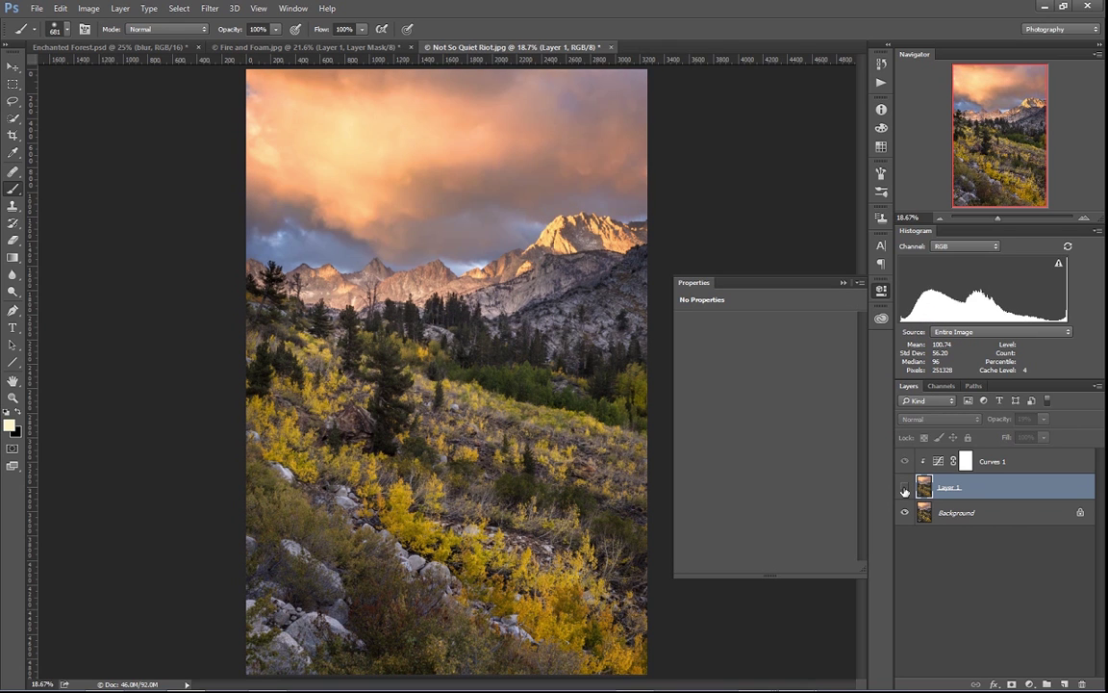
click(904, 489)
click(904, 488)
click(904, 488)
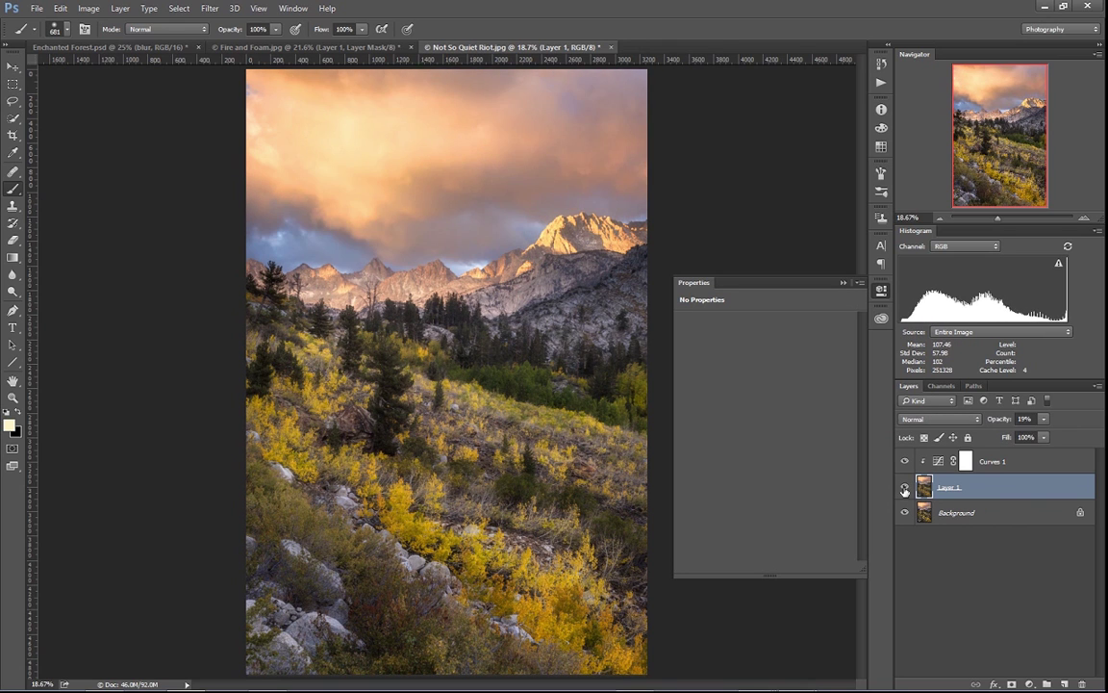
click(904, 488)
click(905, 488)
click(904, 489)
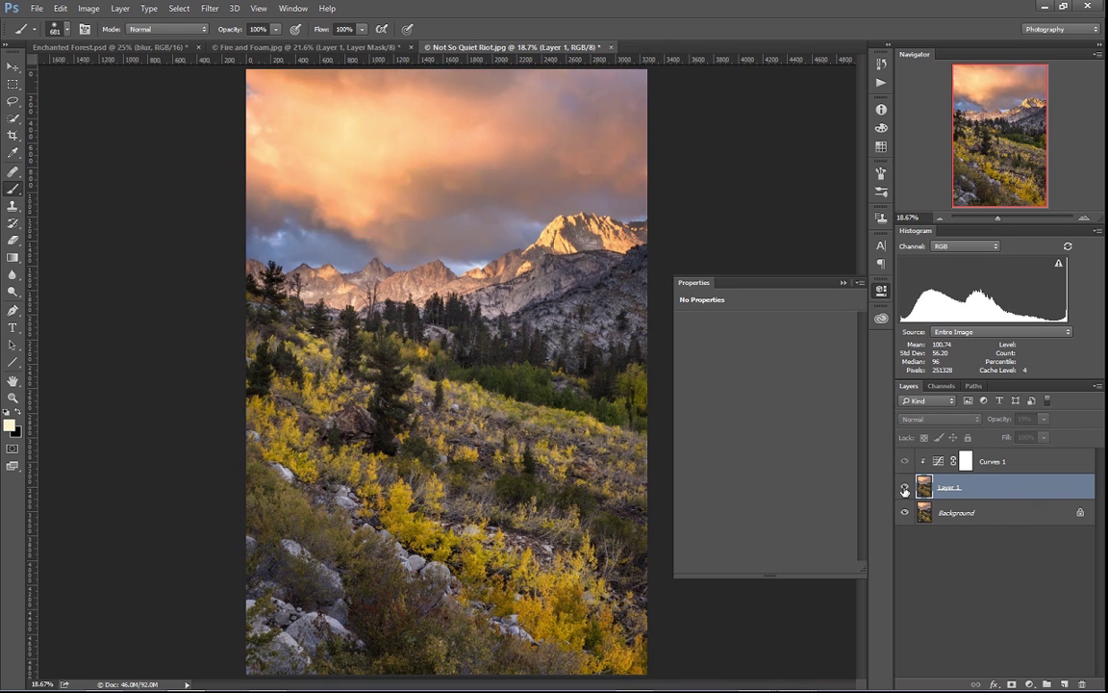
click(904, 489)
click(904, 489)
click(905, 489)
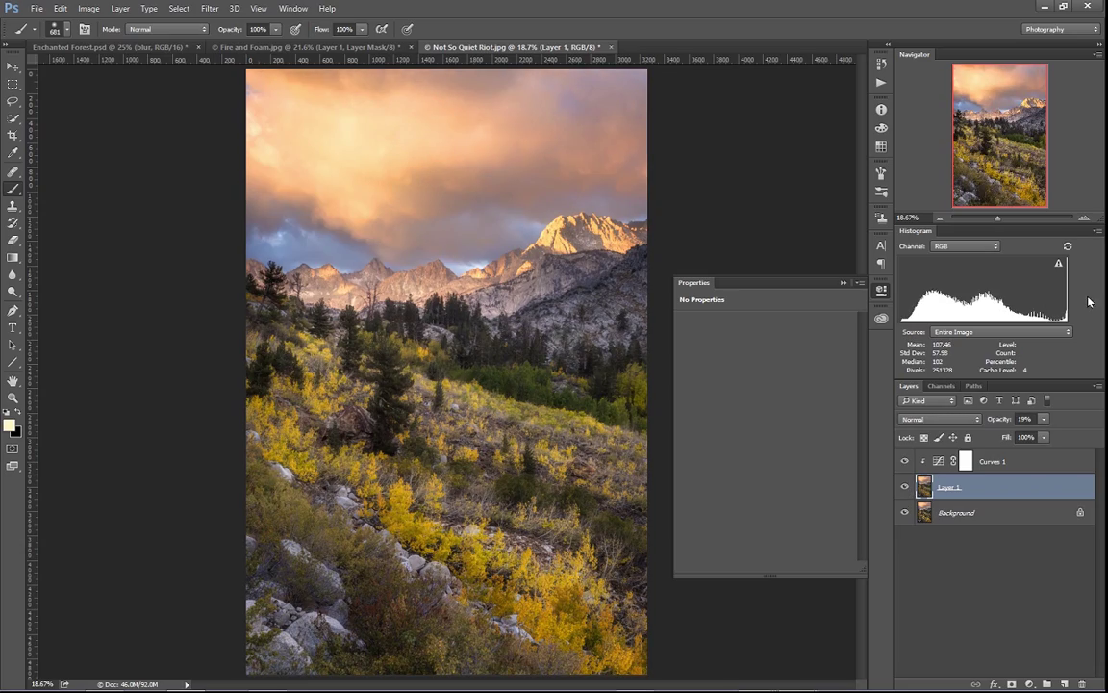
Compare the hillside foliage and rocks at 66.67% zoom with and without the glow, and check the full image again.
click(1083, 219)
click(1084, 219)
click(1085, 221)
click(1085, 221)
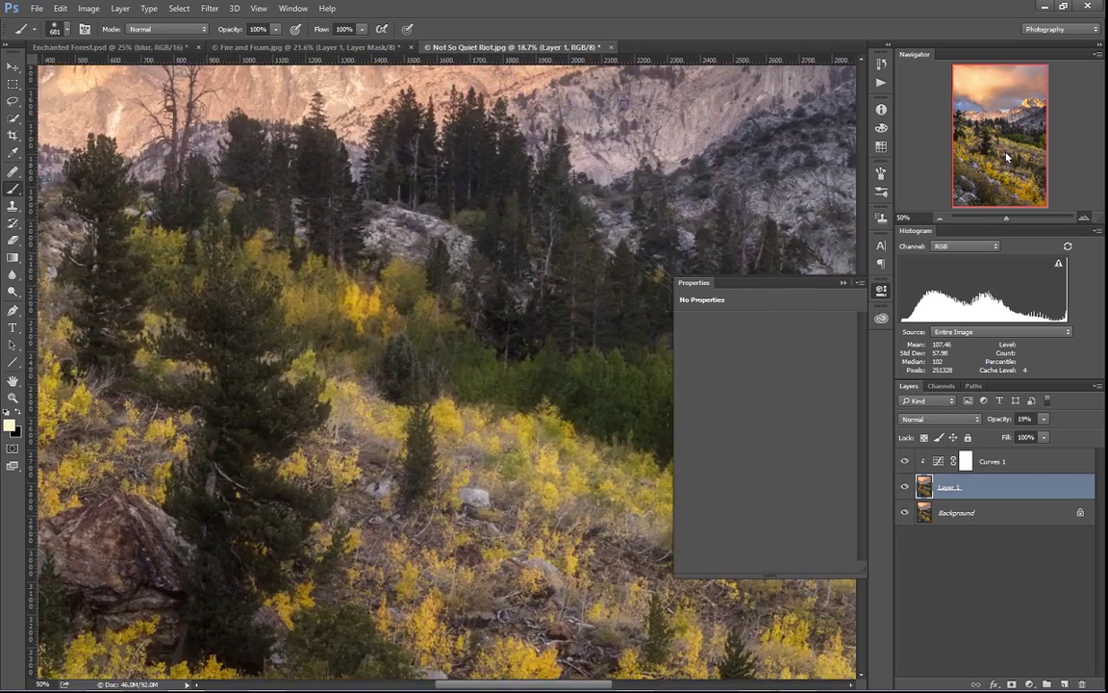
drag(1003, 135, 1007, 163)
click(885, 291)
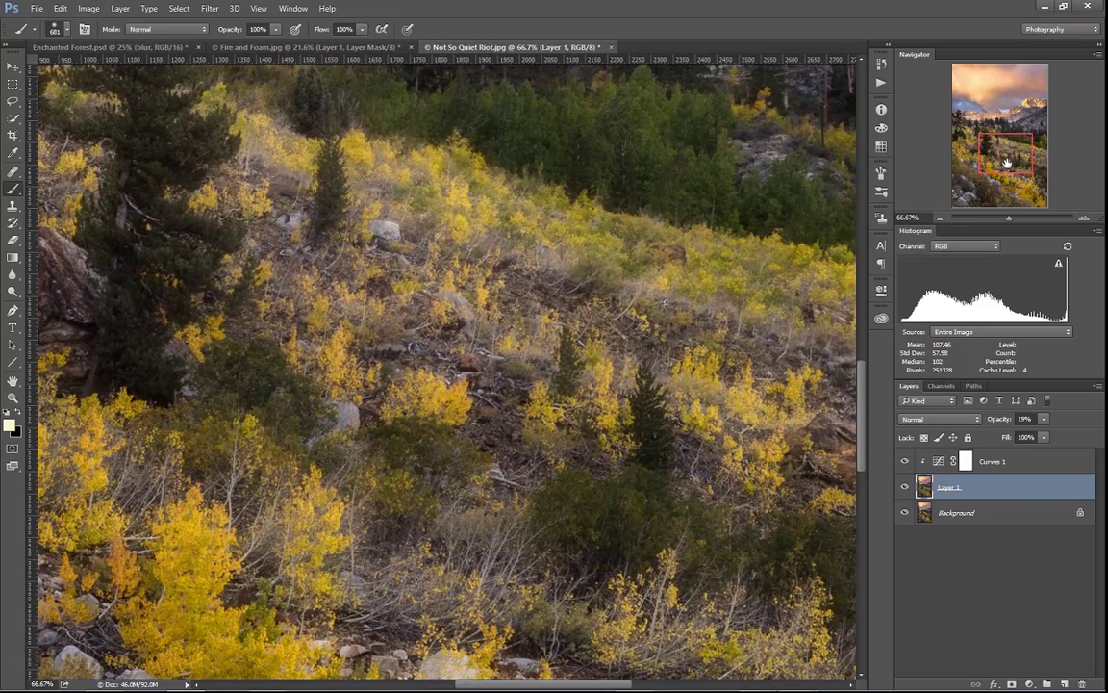
click(904, 488)
click(903, 489)
drag(998, 158, 979, 185)
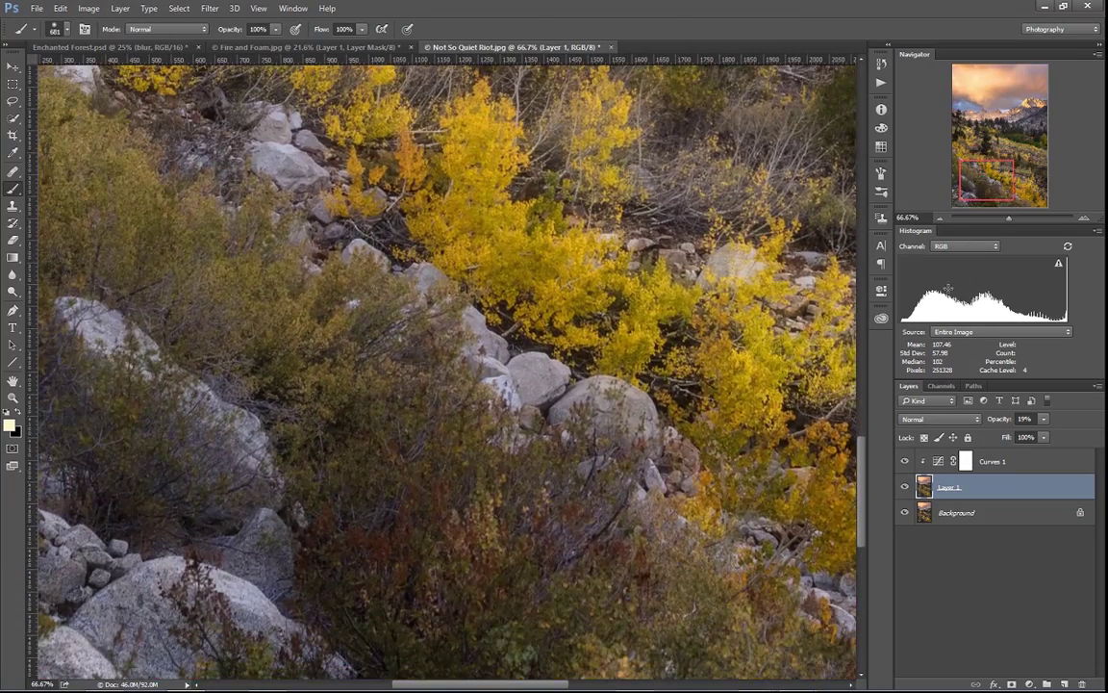
click(904, 487)
click(904, 488)
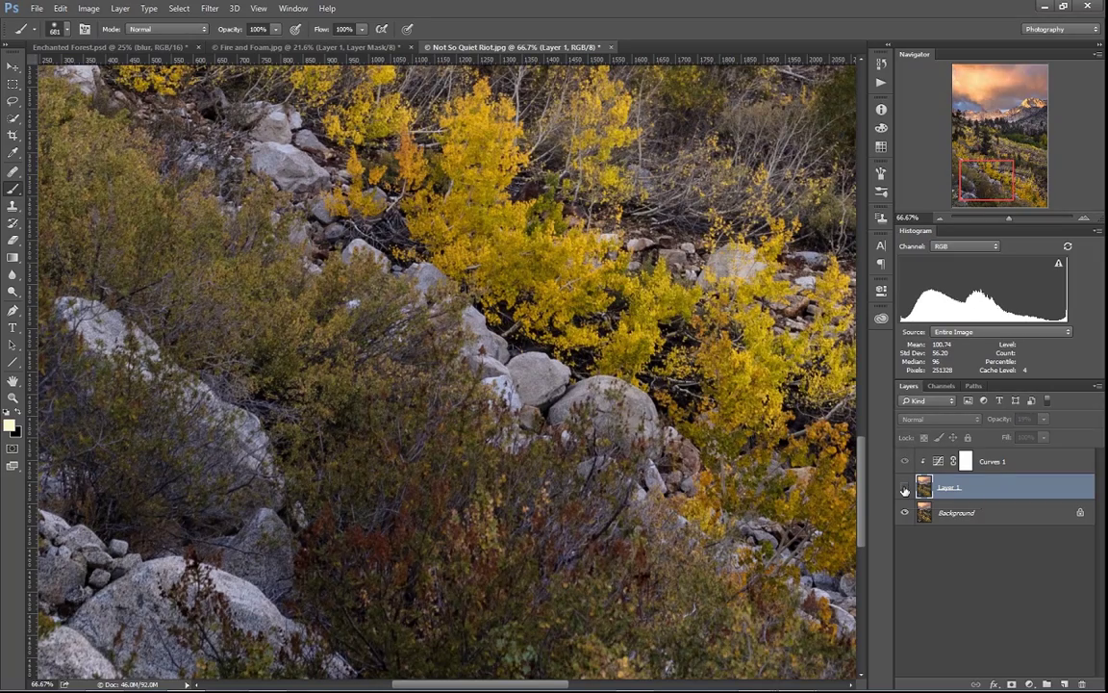
click(904, 489)
click(904, 489)
key(ctrl+0)
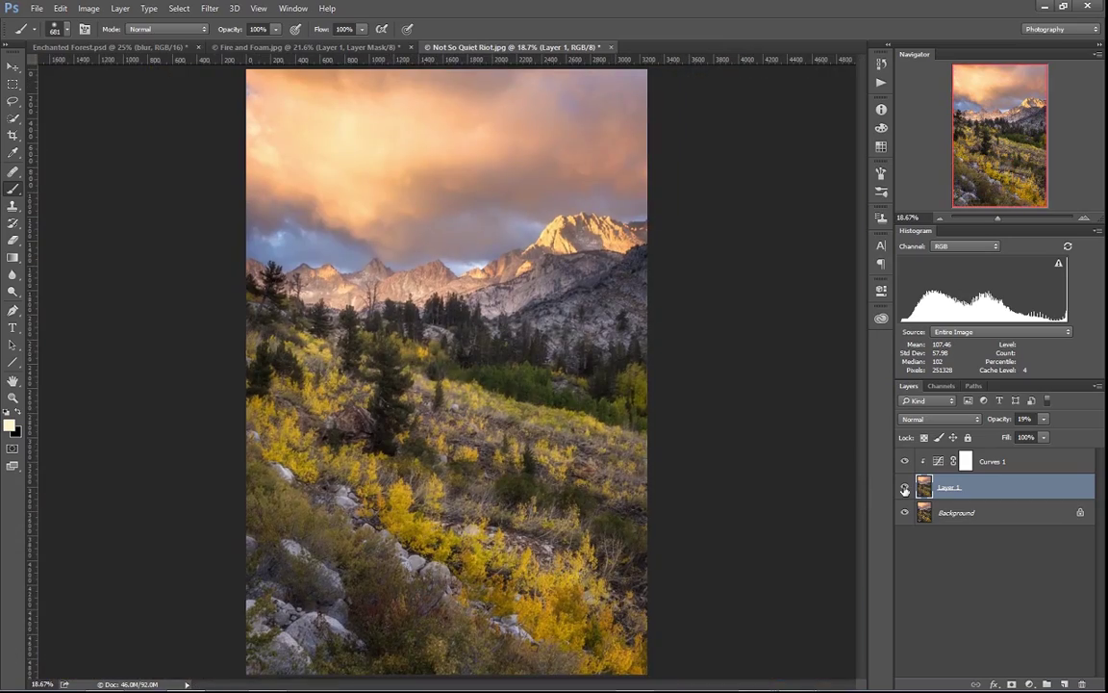
click(904, 489)
click(904, 488)
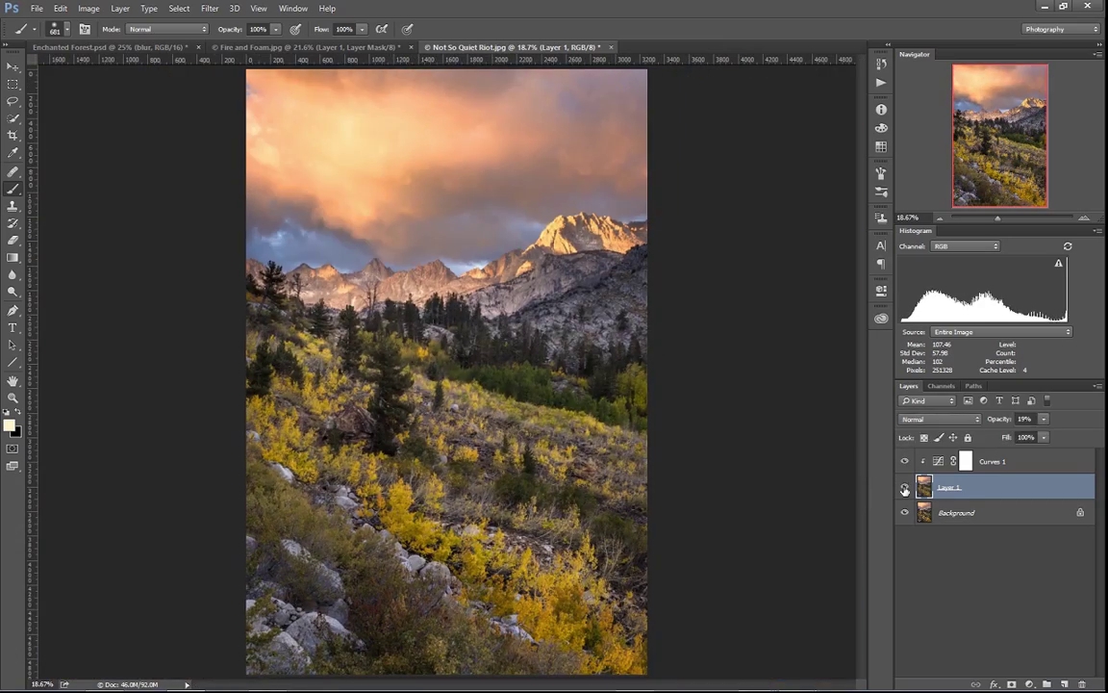
click(904, 489)
Add a mask to Layer 1 and draw a linear white-to-black gradient from the tree line up into the sky.
click(1011, 684)
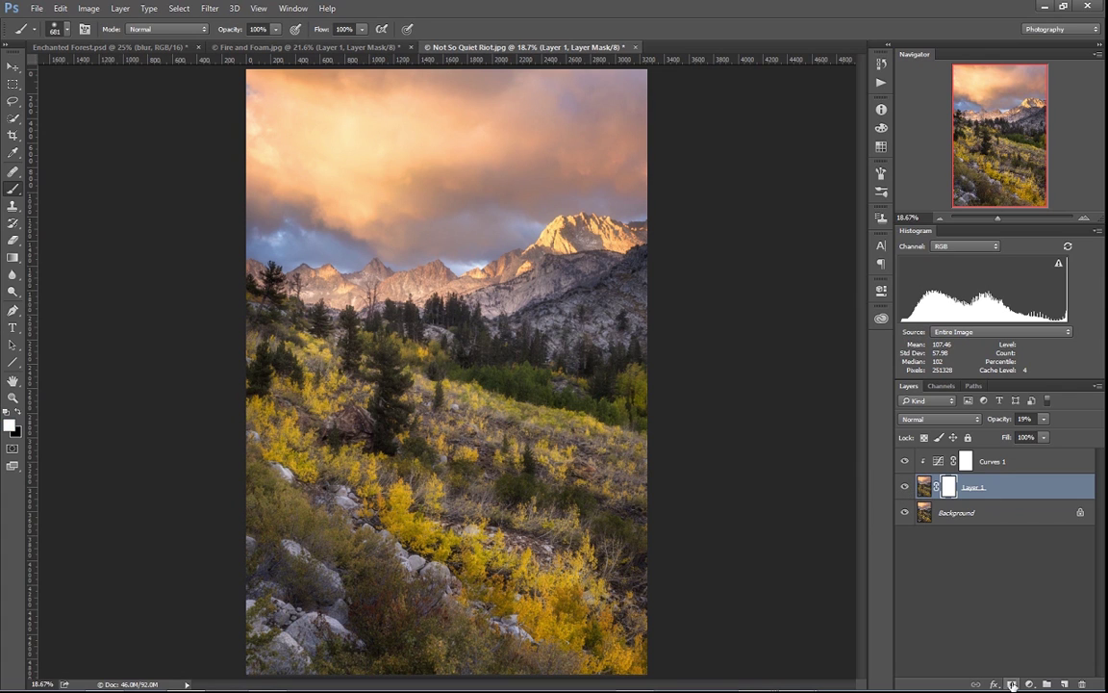
key(g)
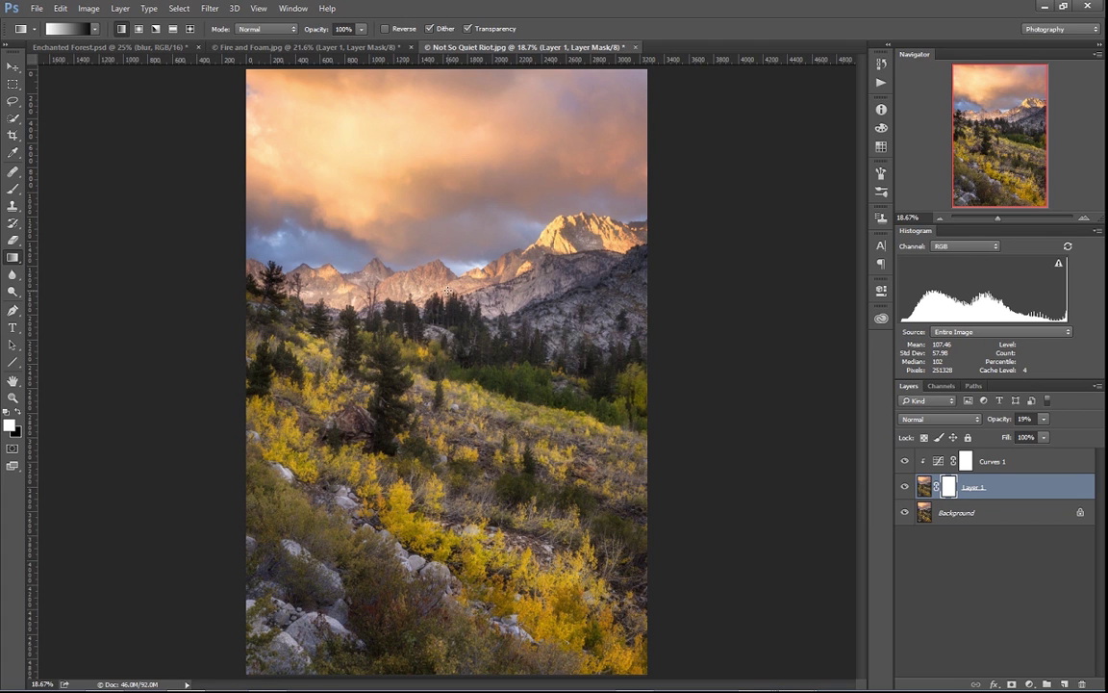
drag(390, 310, 377, 125)
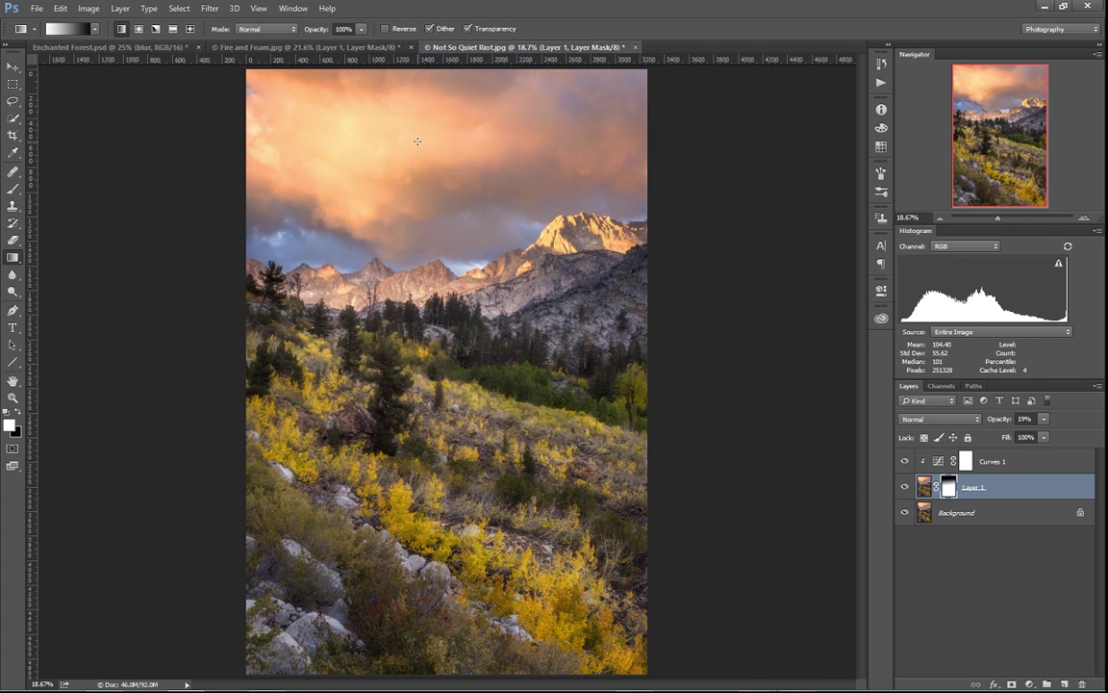
Toggle Layer 1's visibility repeatedly to compare the landscape with and without the gradient-masked glow.
click(905, 488)
click(906, 488)
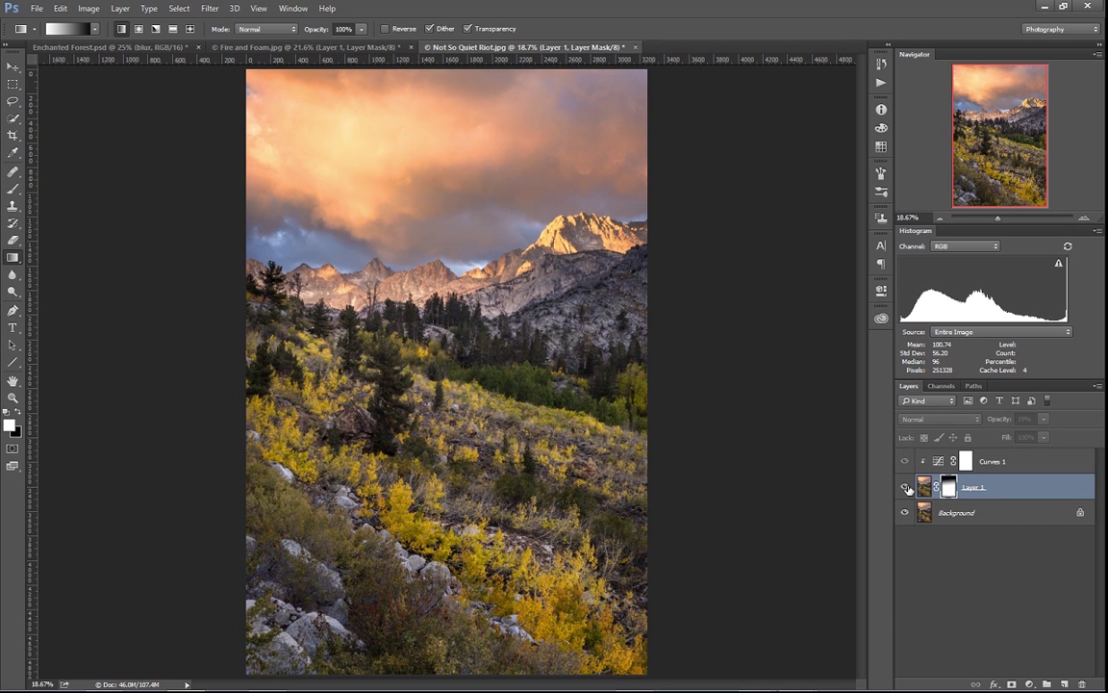
click(907, 488)
click(907, 488)
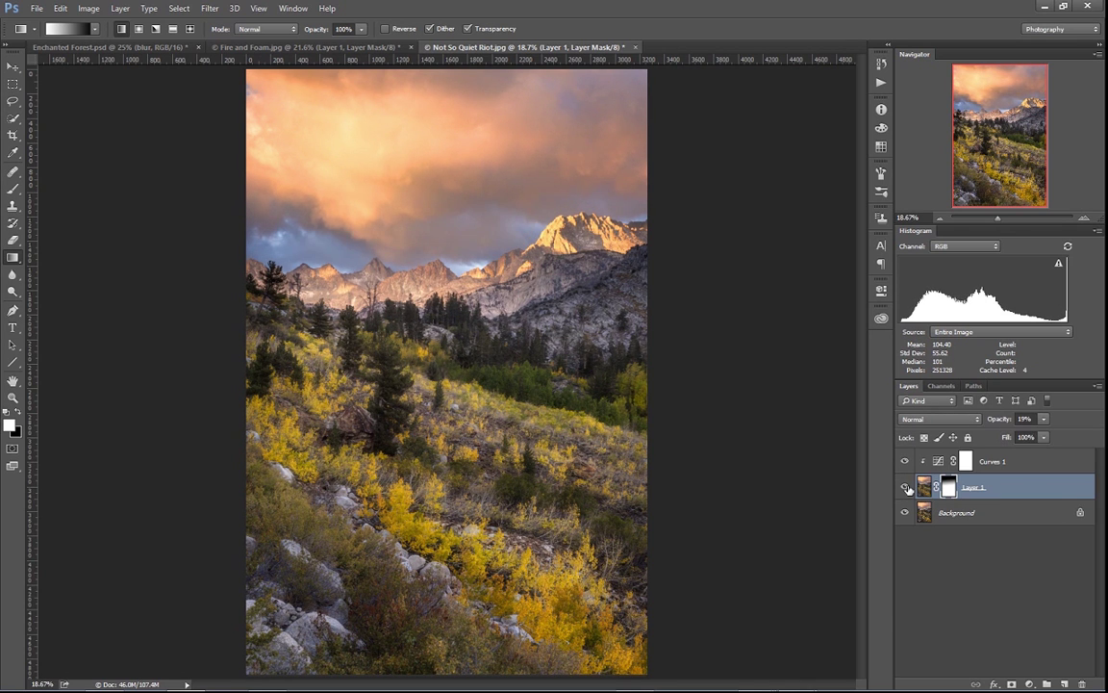
click(906, 488)
click(906, 487)
click(906, 488)
click(906, 488)
click(906, 488)
click(906, 488)
click(906, 487)
click(906, 487)
click(907, 489)
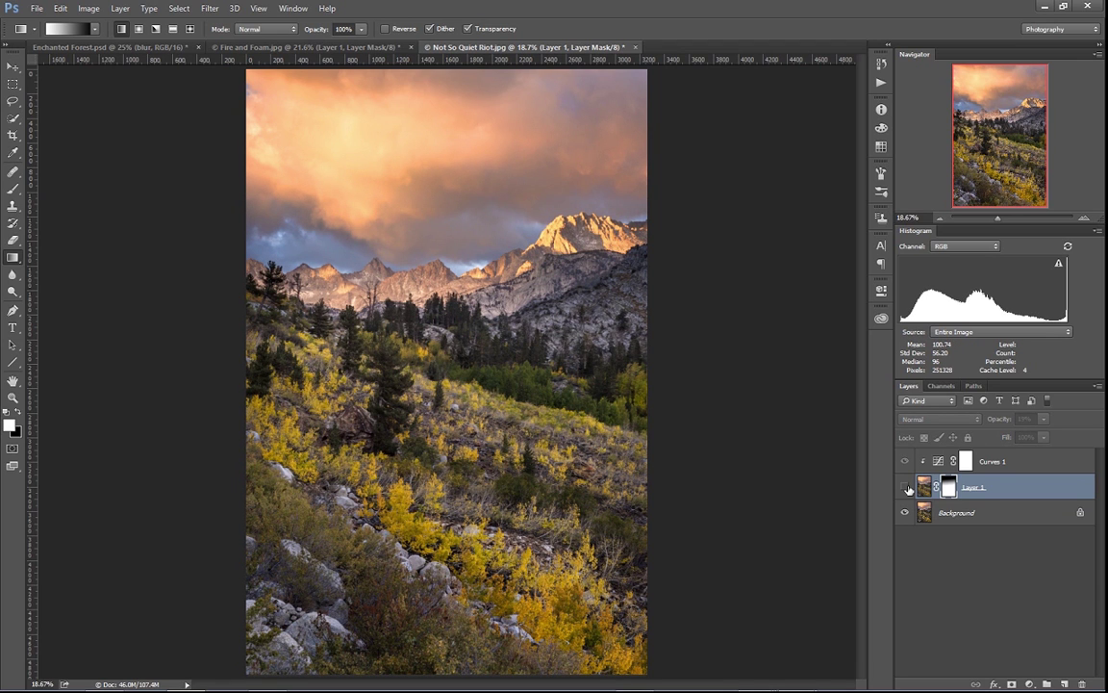
click(907, 489)
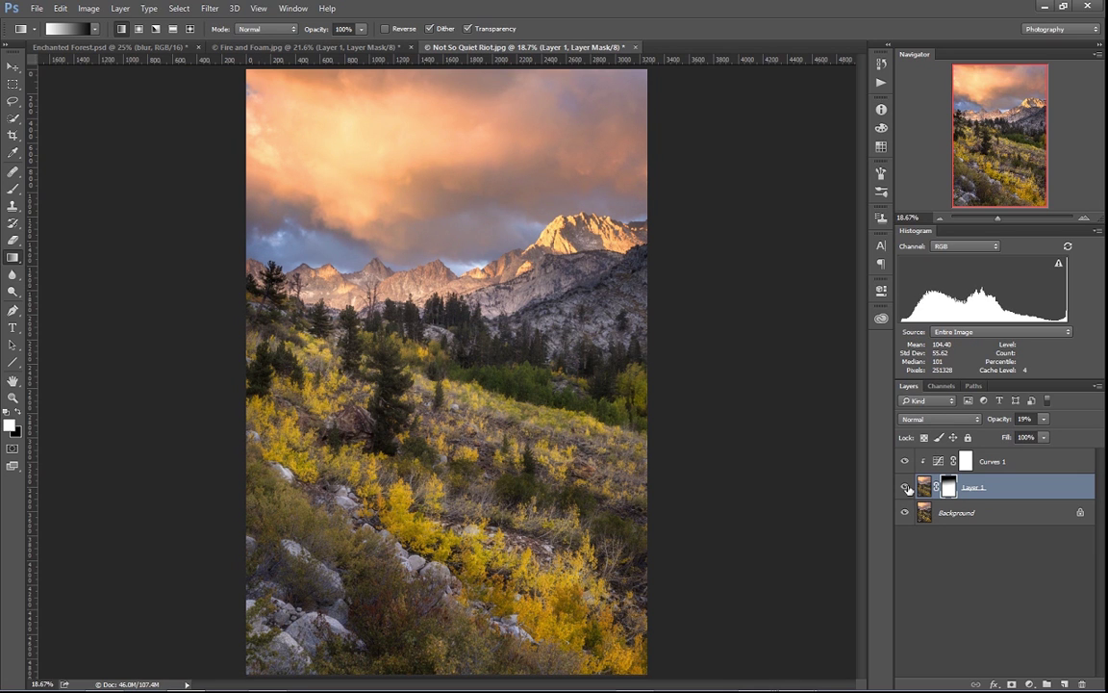
click(907, 489)
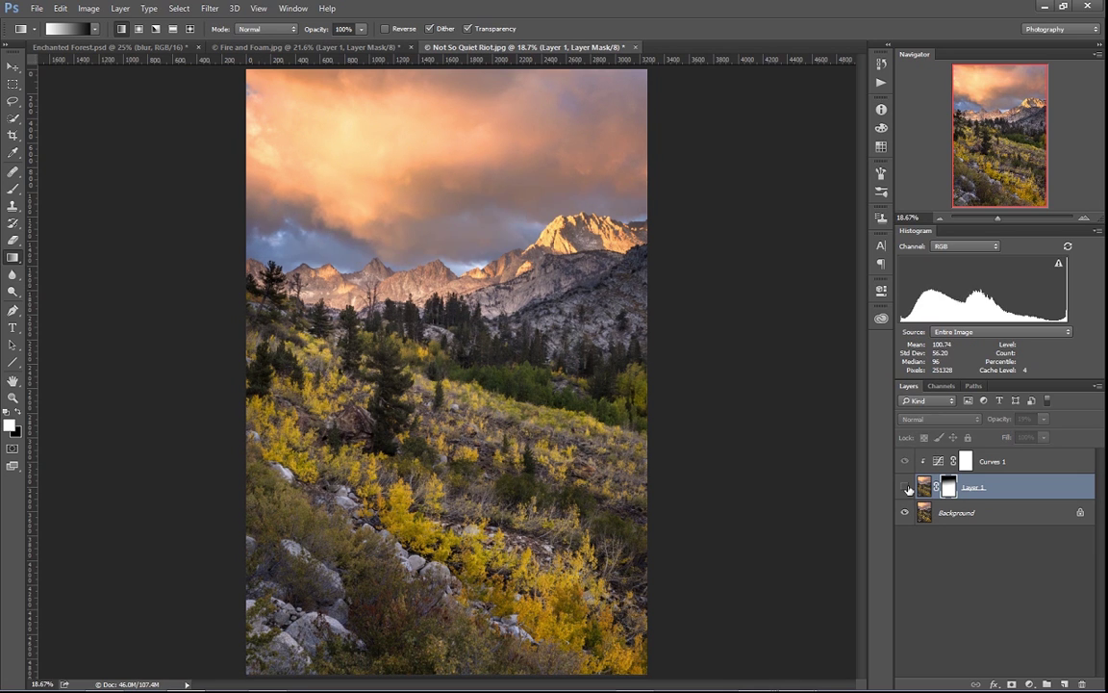
click(907, 489)
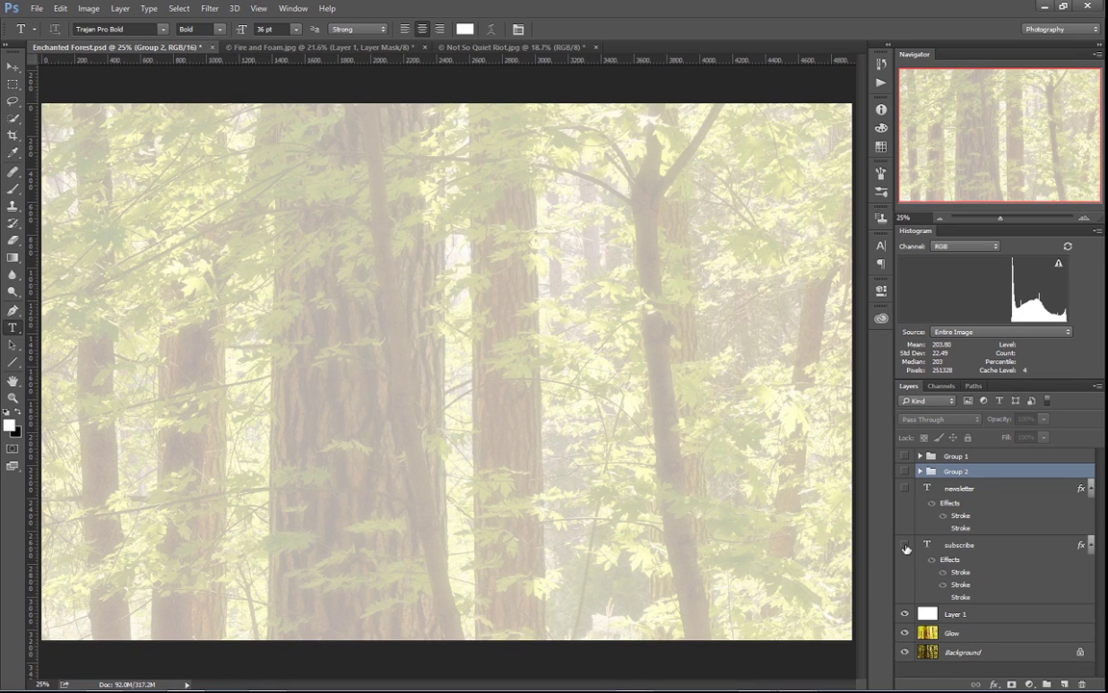
Show the subscribe and newsletter text layers in Enchanted Forest.psd.
click(906, 546)
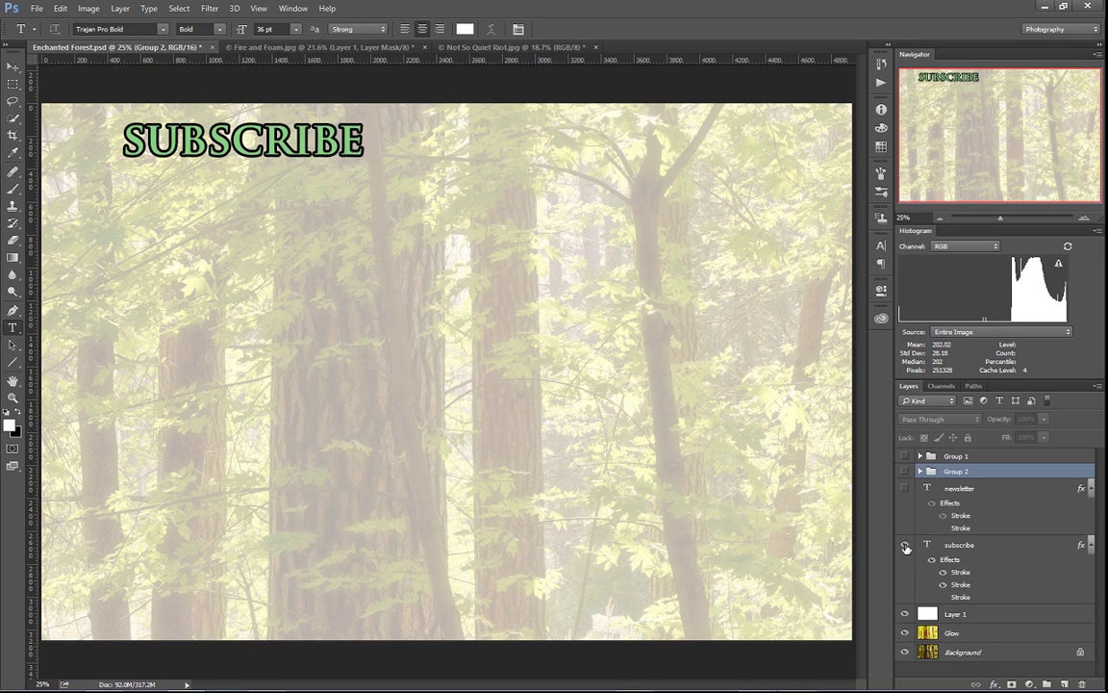
click(906, 490)
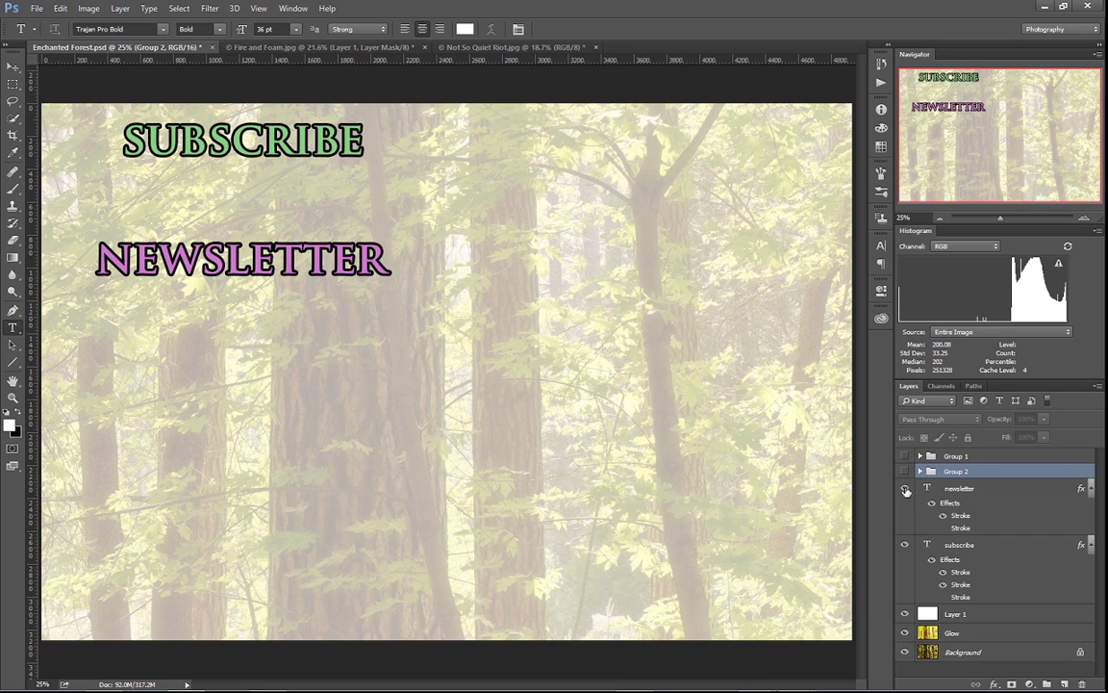